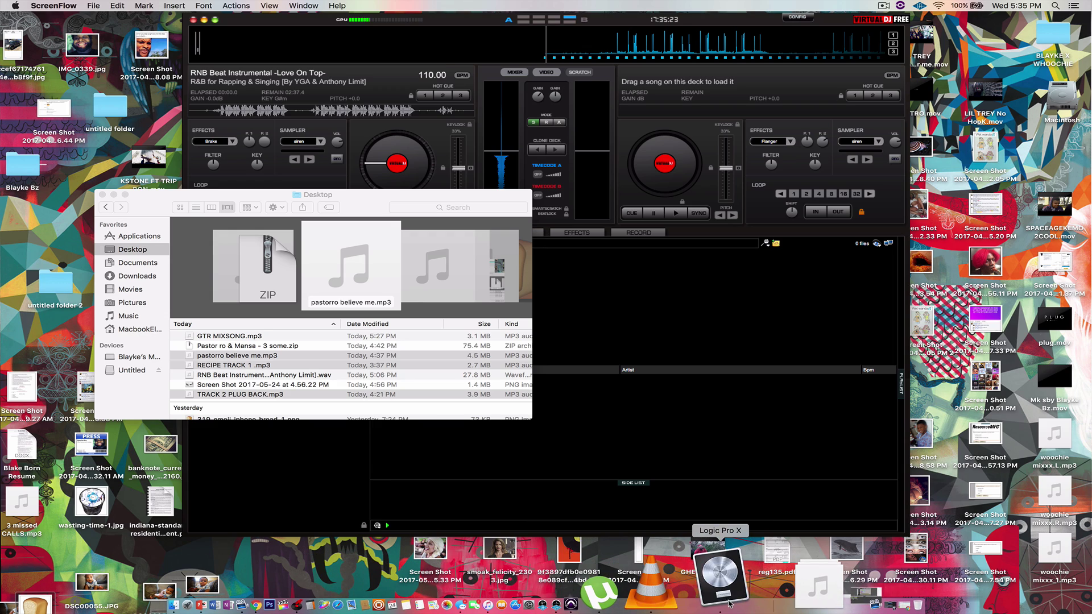
- Switch from Finder/VirtualDJ to the Logic Pro X MIX SONG project using the Dock icon
click(728, 605)
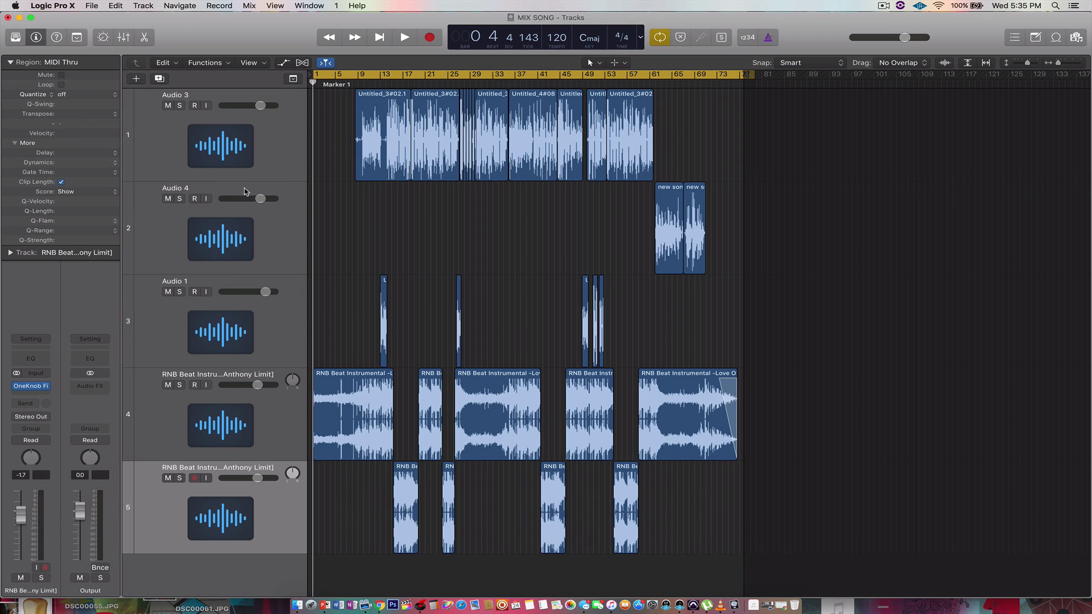
- Select Audio 3, put the playhead at bar 9, and open its Pitch Correction plug-in
click(295, 167)
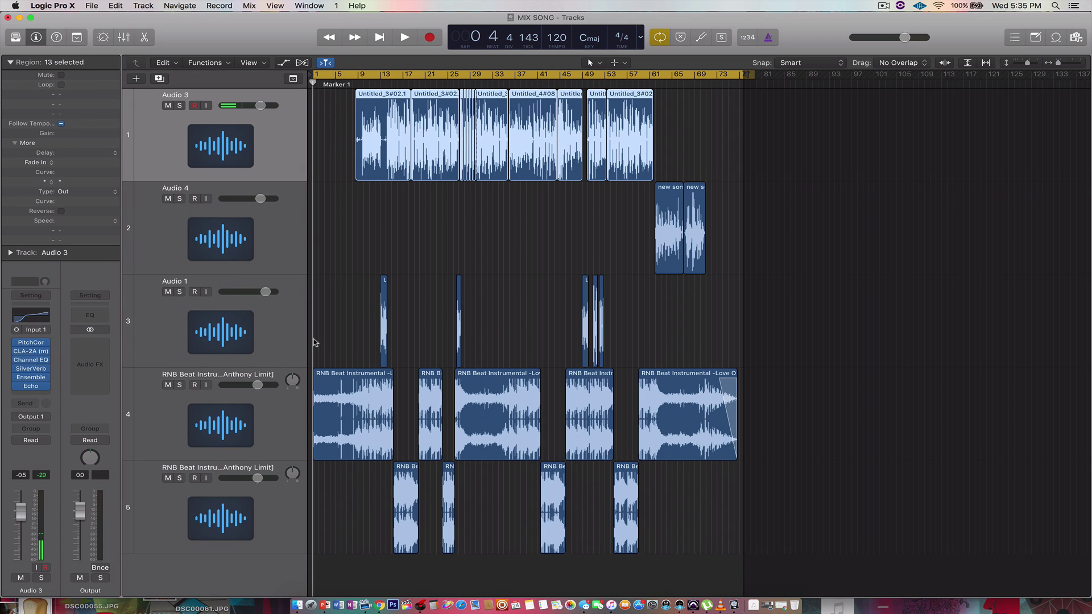
drag(318, 86, 350, 85)
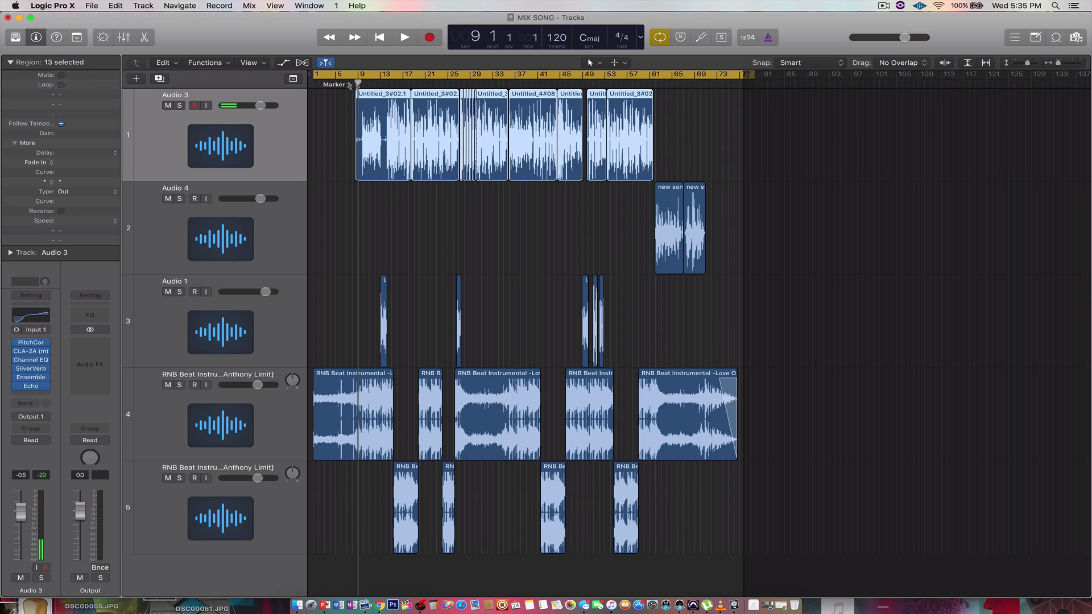
click(10, 62)
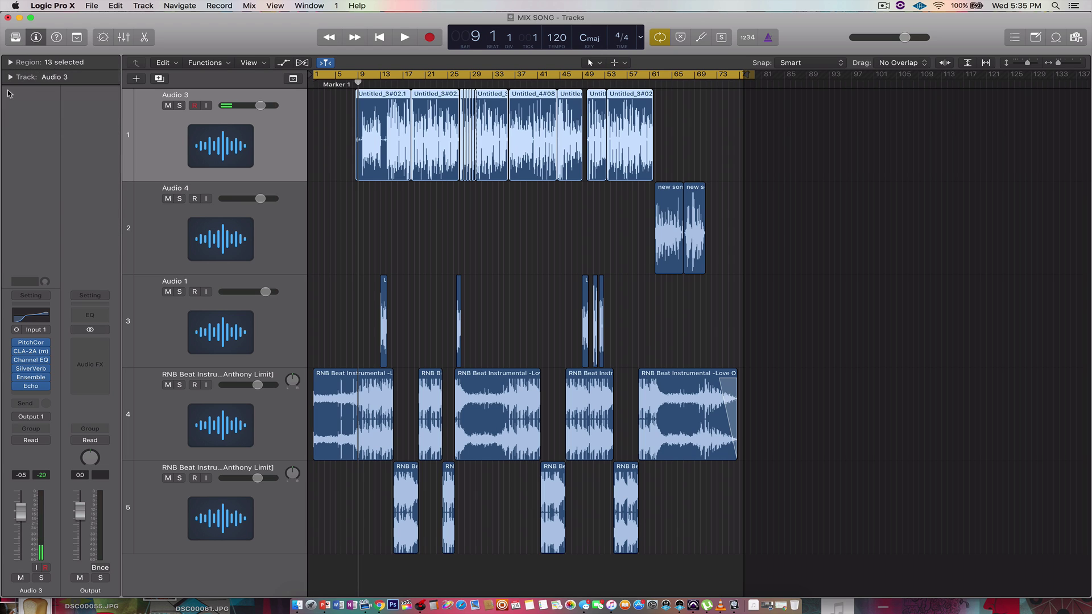
click(29, 346)
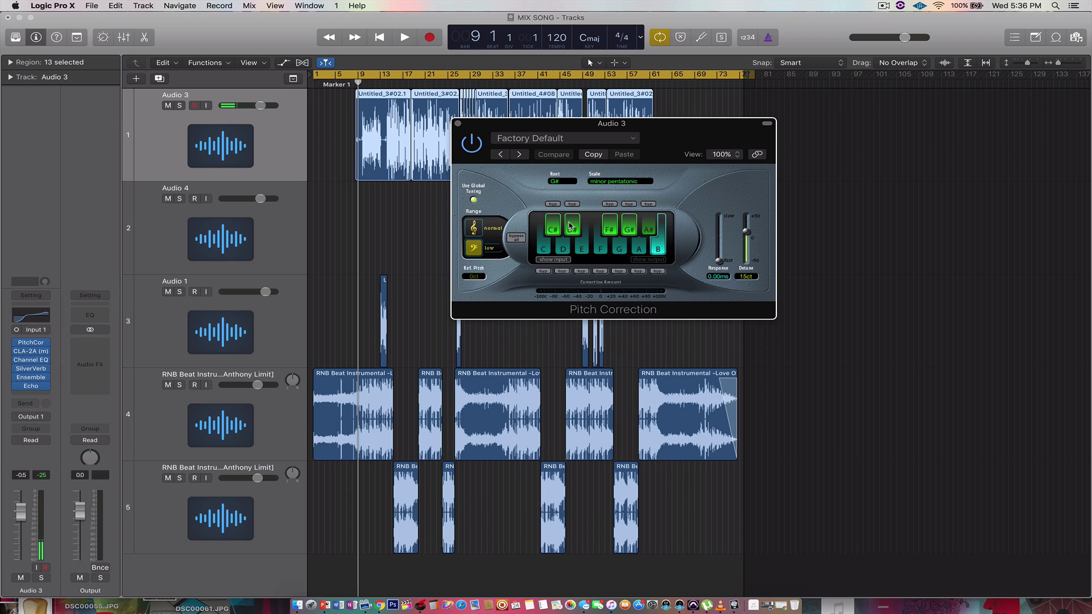
- Close the VirtualDJ Home window and return to Logic's Pitch Correction window
click(418, 607)
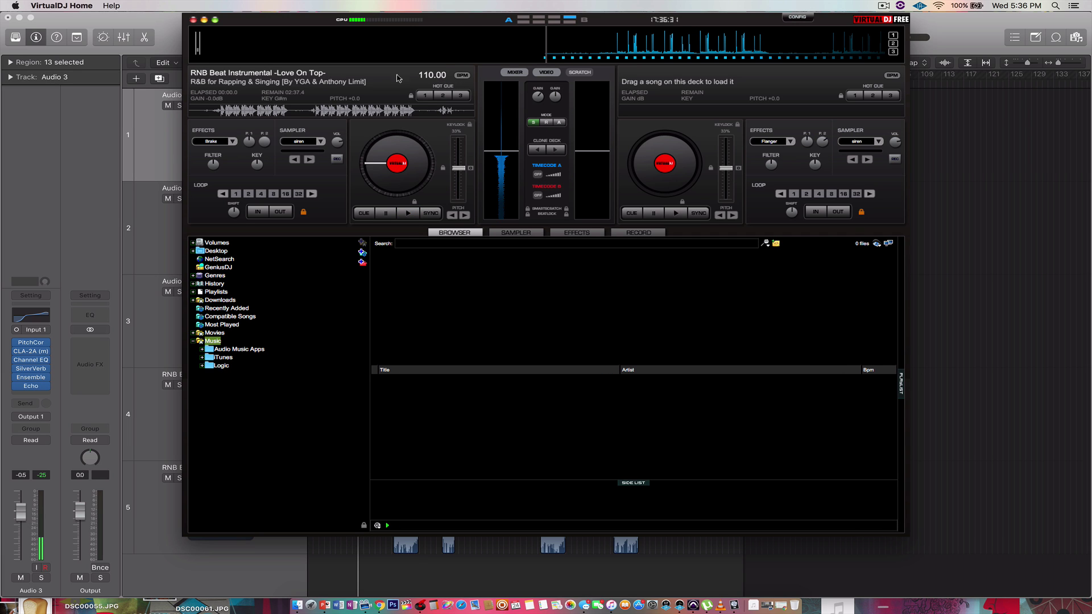
click(193, 20)
click(459, 132)
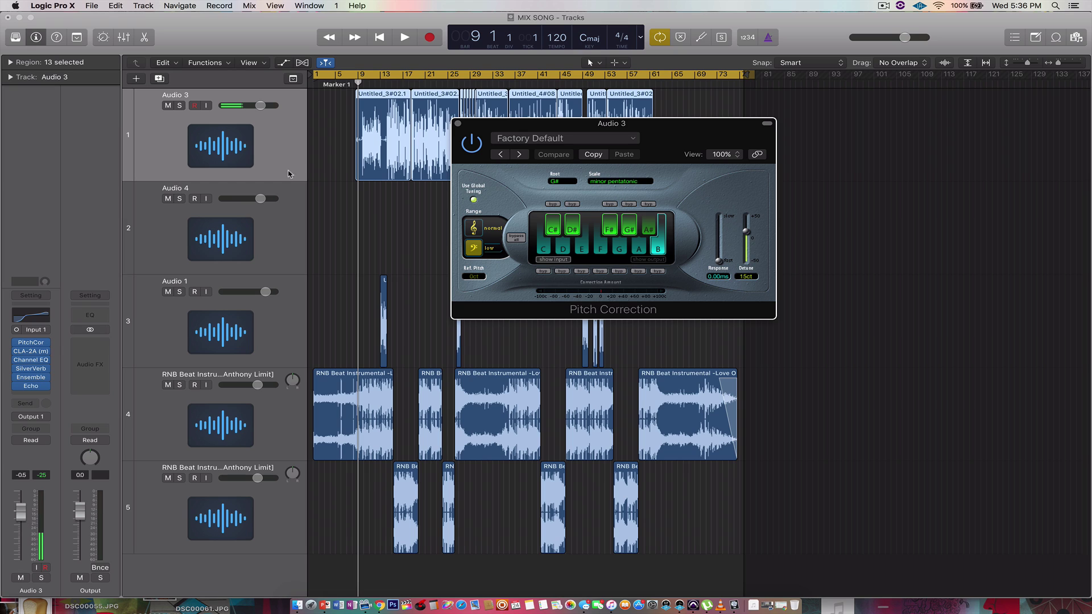
- Bypass Audio 3's Pitch Correction, CLA-2A, Channel EQ, SilverVerb, Ensemble and Echo inserts
click(458, 124)
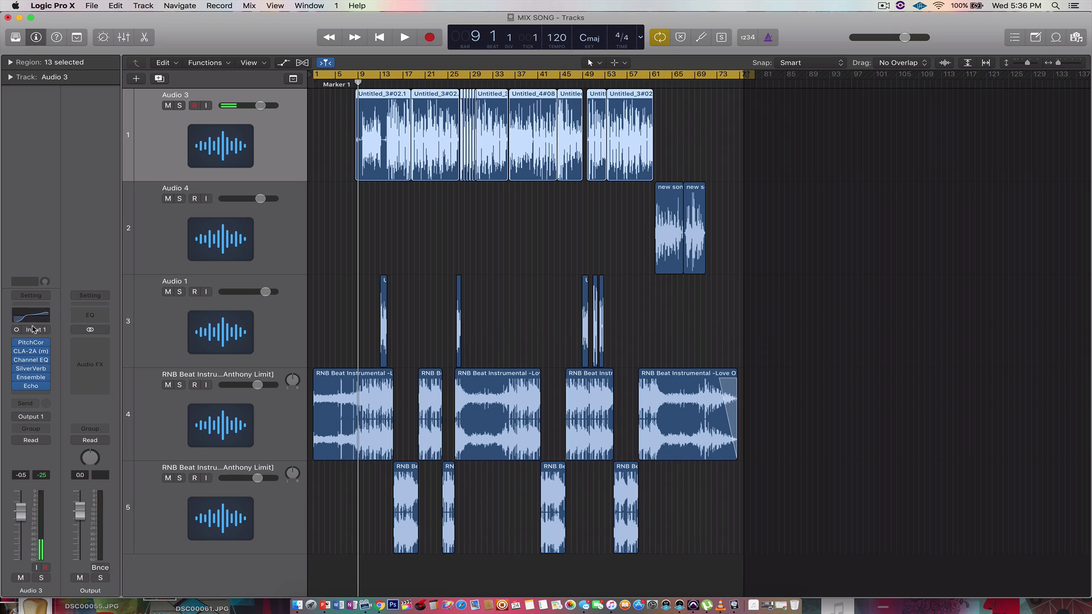
click(37, 344)
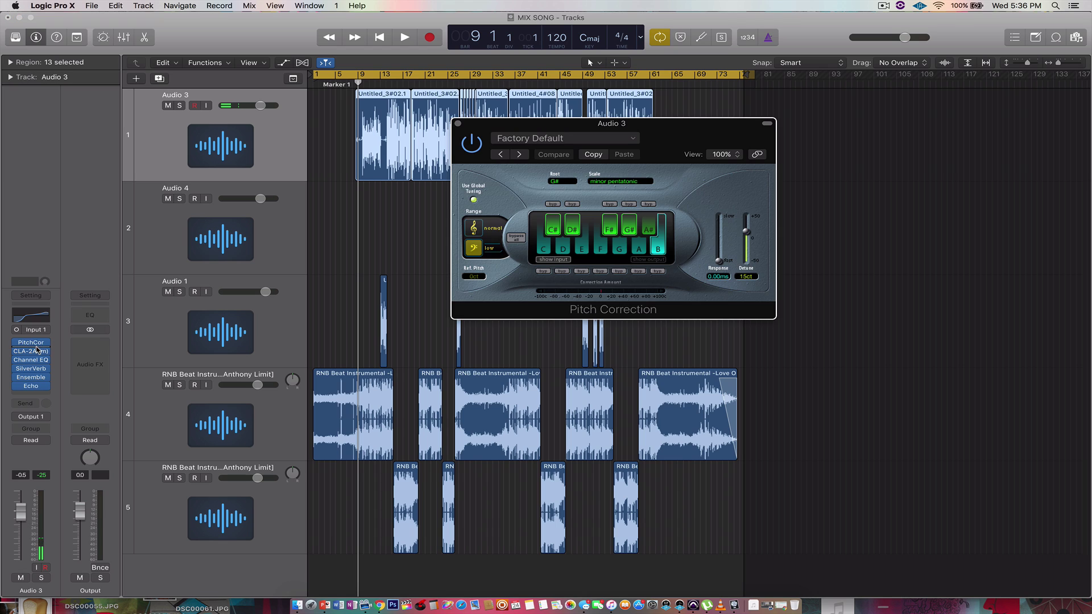
alt+click(36, 344)
alt+click(37, 351)
alt+click(36, 360)
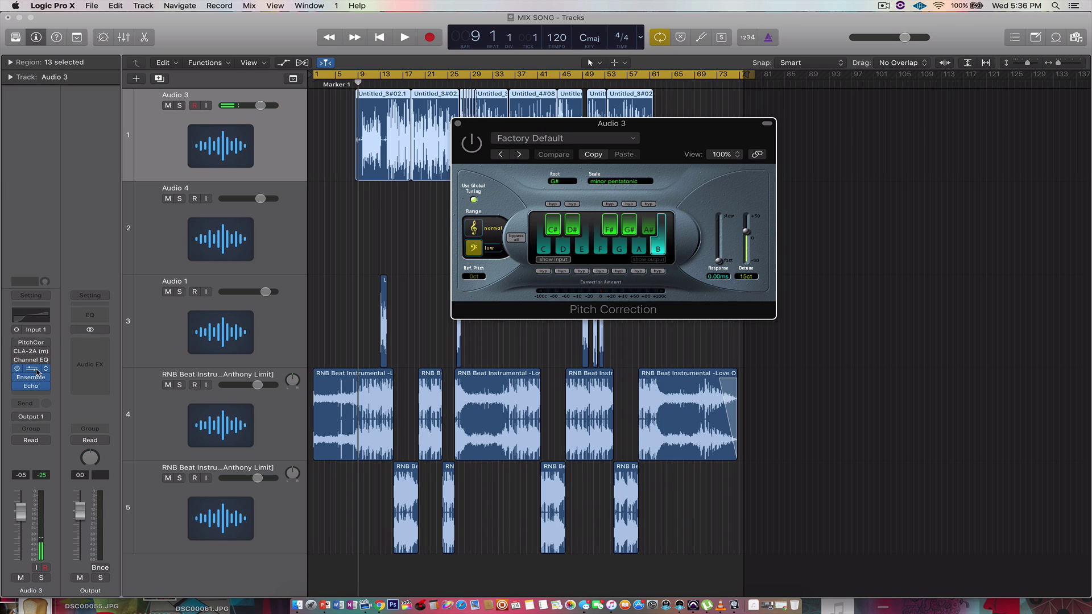
alt+click(36, 369)
alt+click(37, 377)
alt+click(35, 386)
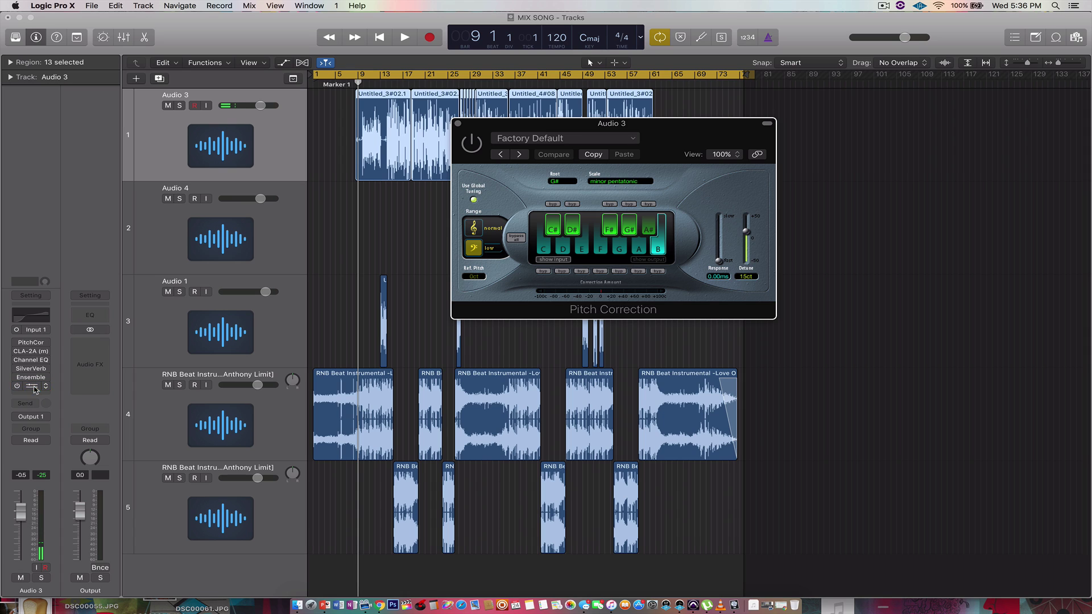
- Play the song from bar 8 with cycle off, then stop and return to bar 10
drag(362, 86, 356, 84)
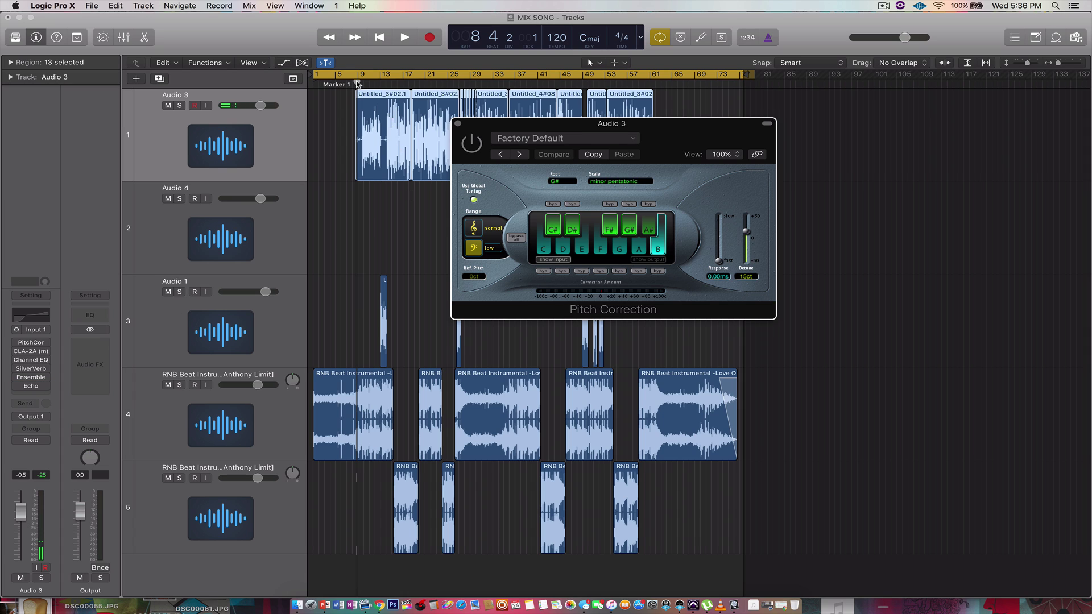
key(space)
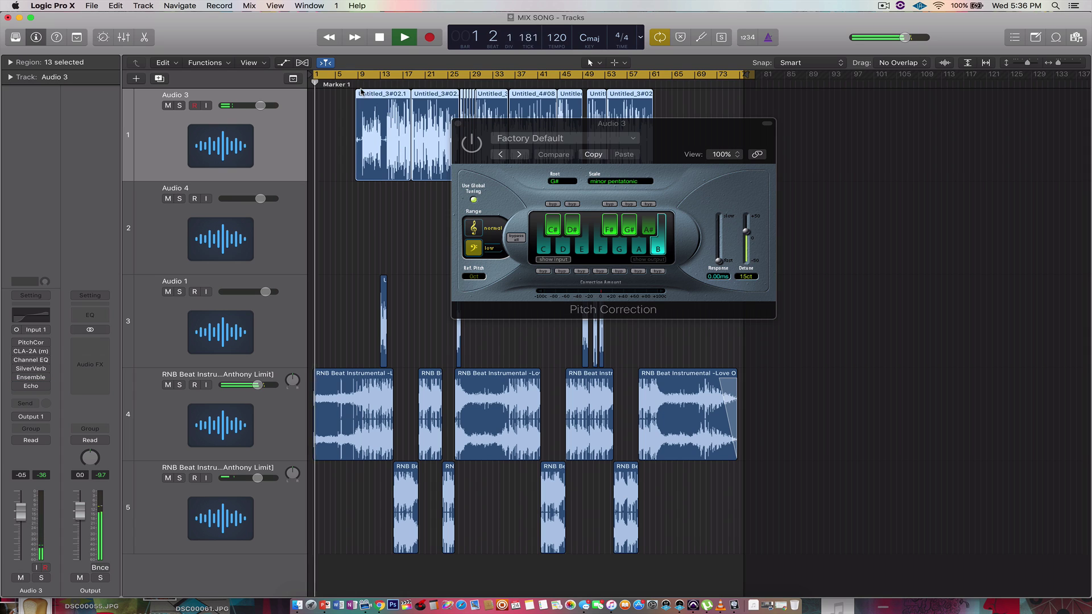
key(c)
click(363, 80)
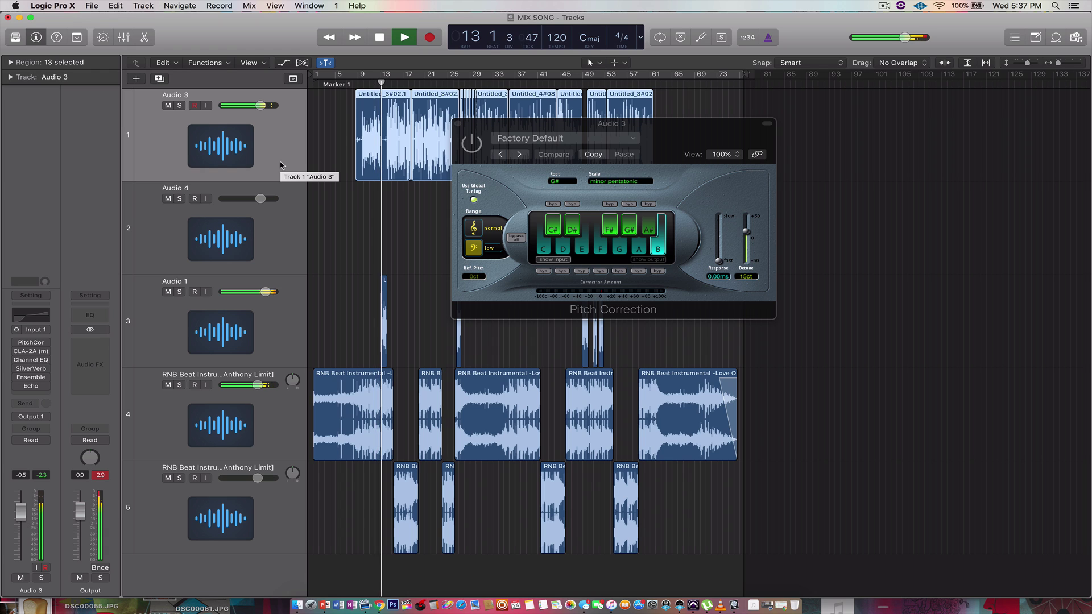
key(space)
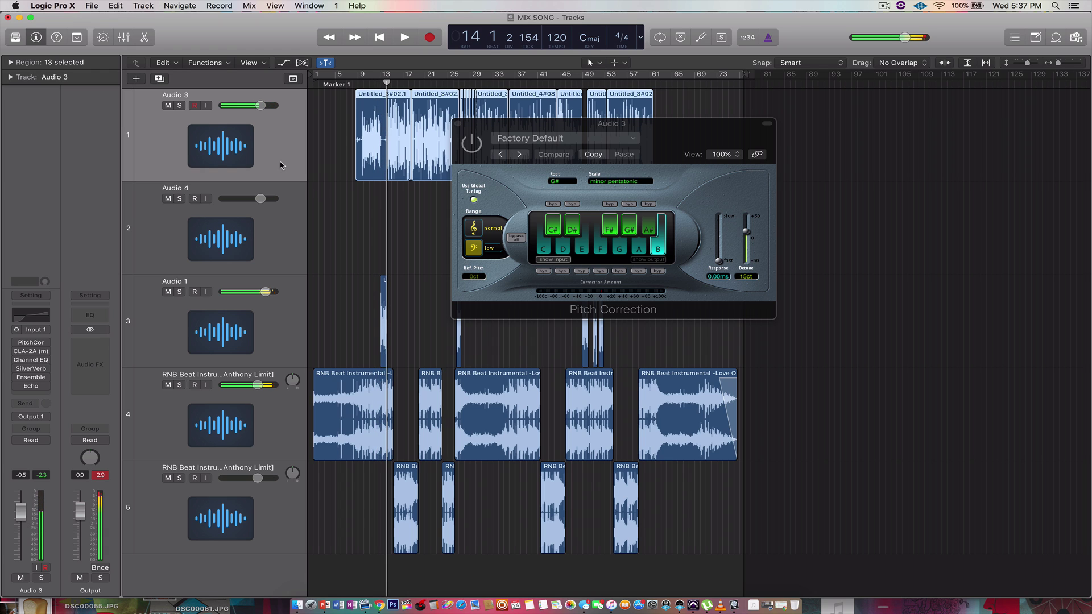
click(367, 85)
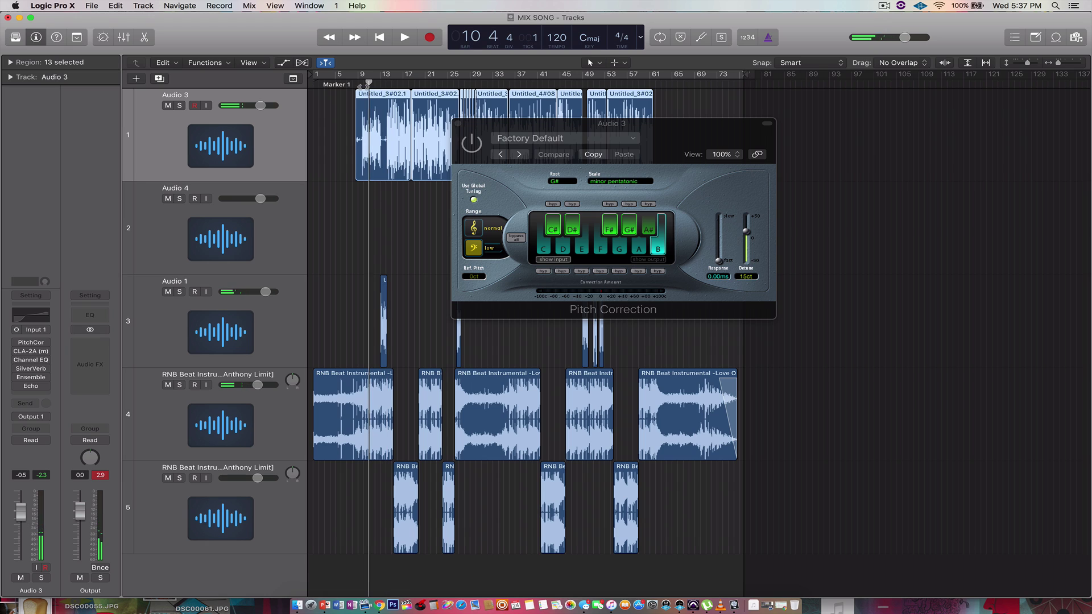
- Re-enable Pitch Correction, mute Audio 1, and play back the vocal
click(23, 341)
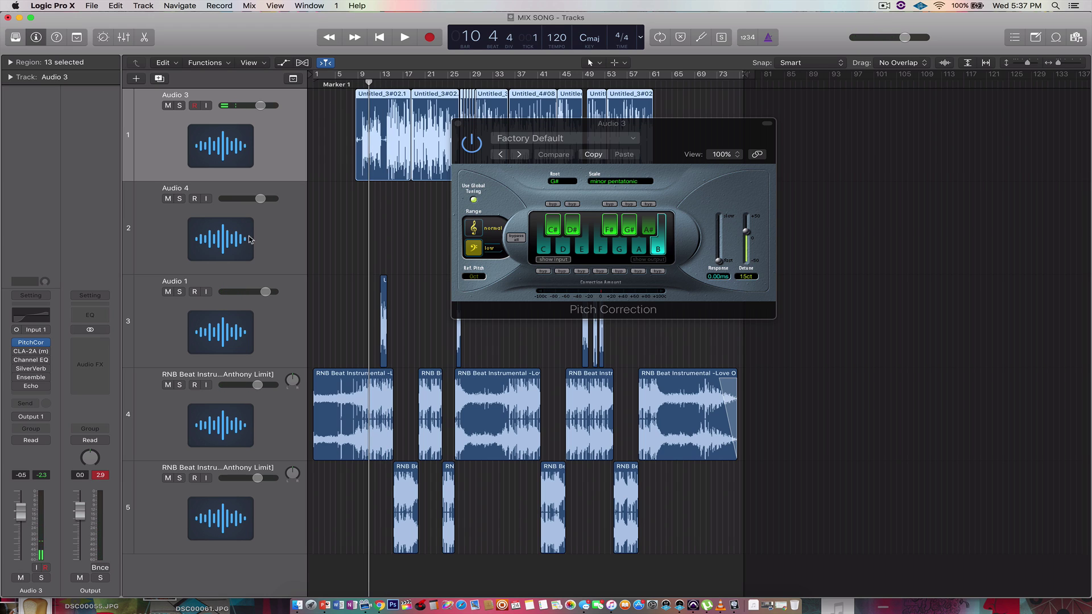
click(168, 293)
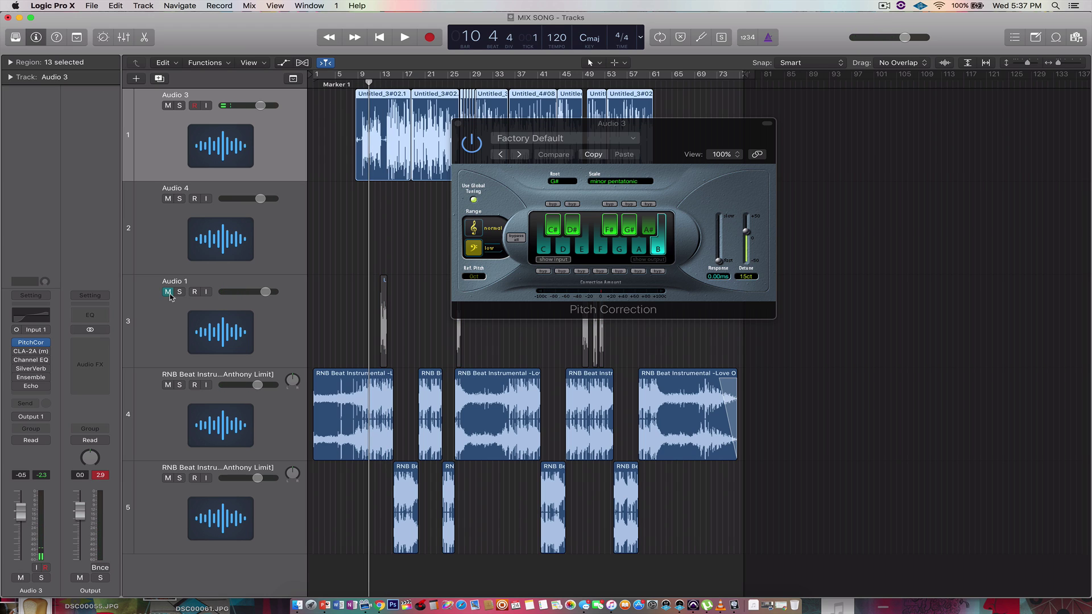
key(space)
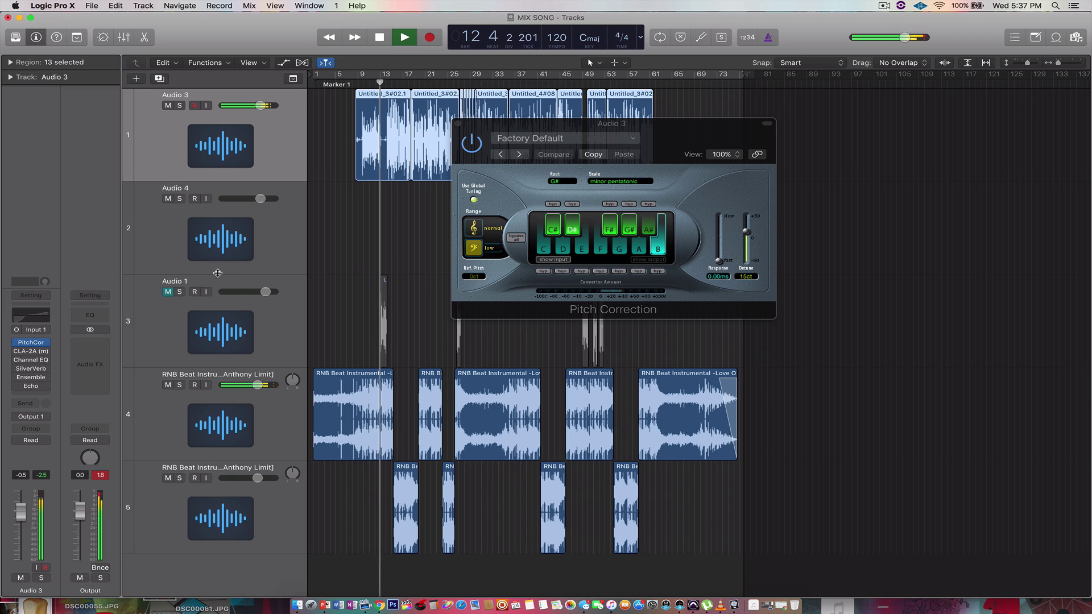
- Switch Audio 3's CLA-2A compressor back on in its window, then play and stop the vocal
key(space)
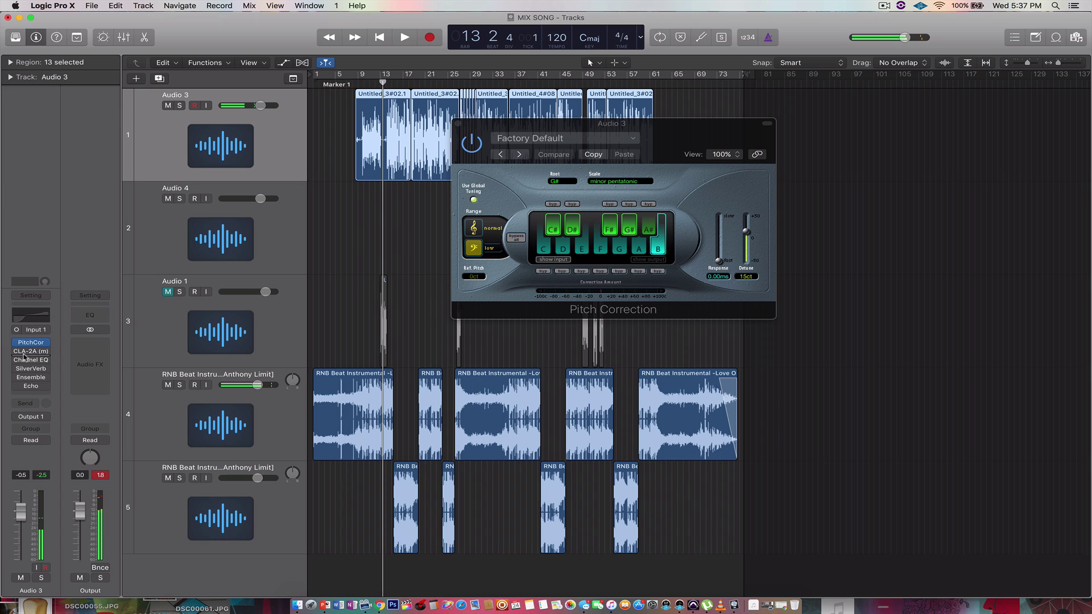
click(24, 353)
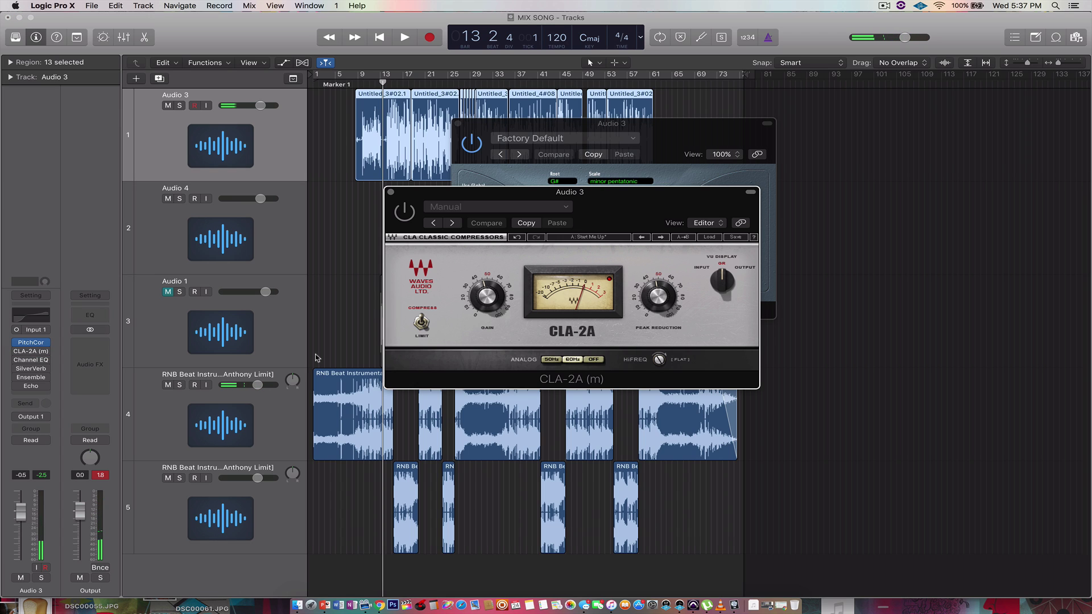
click(403, 212)
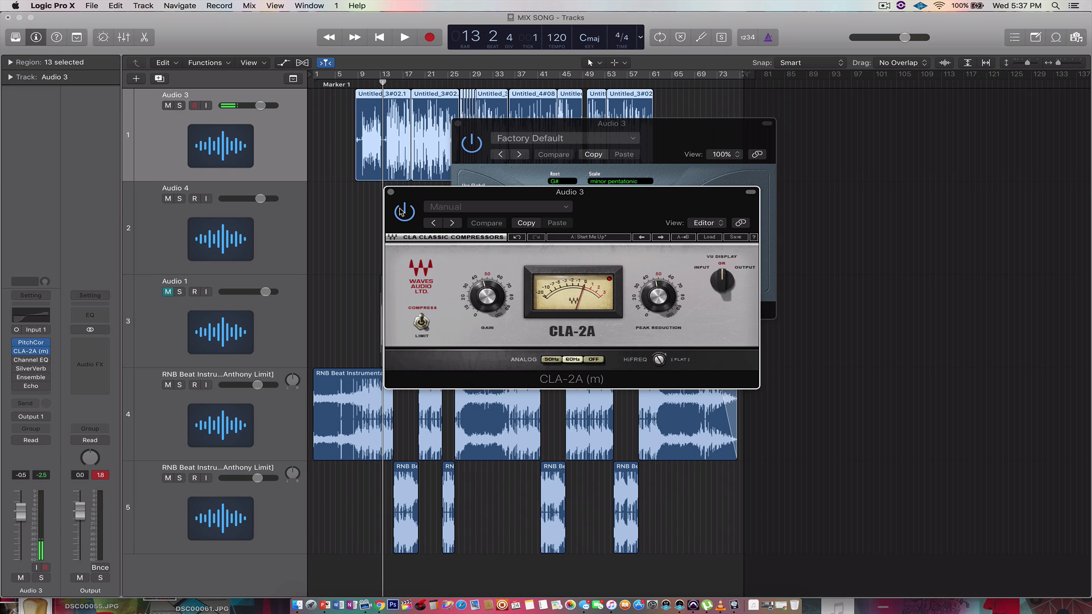
key(space)
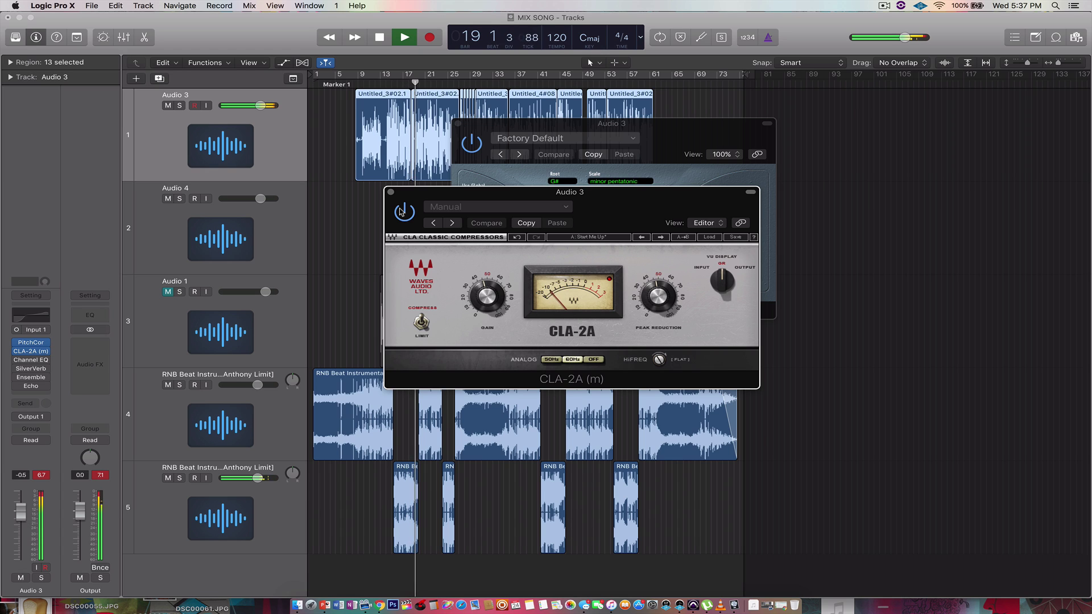
key(space)
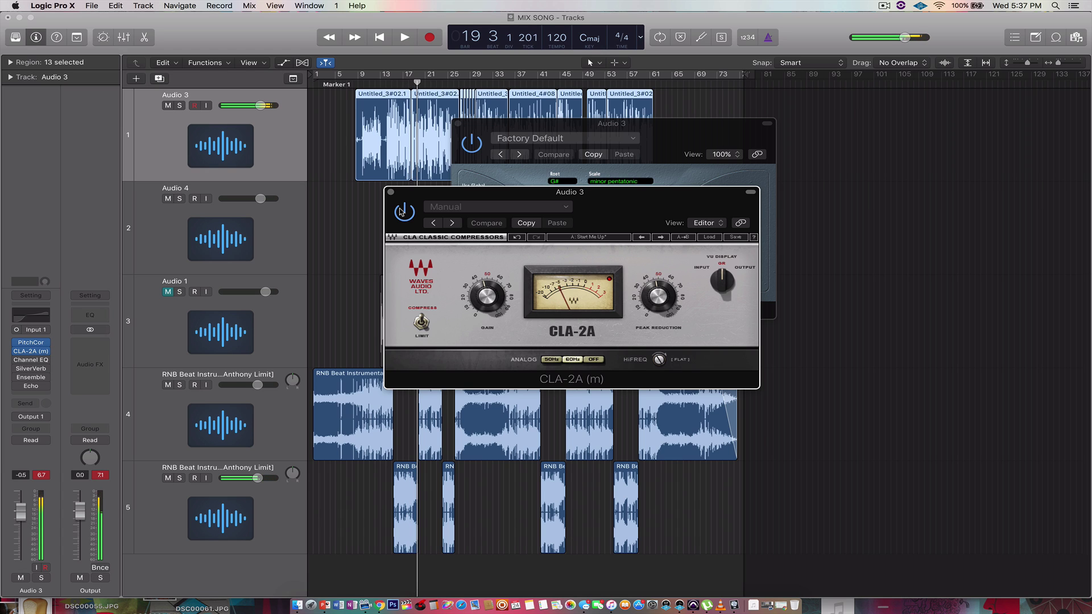
click(30, 362)
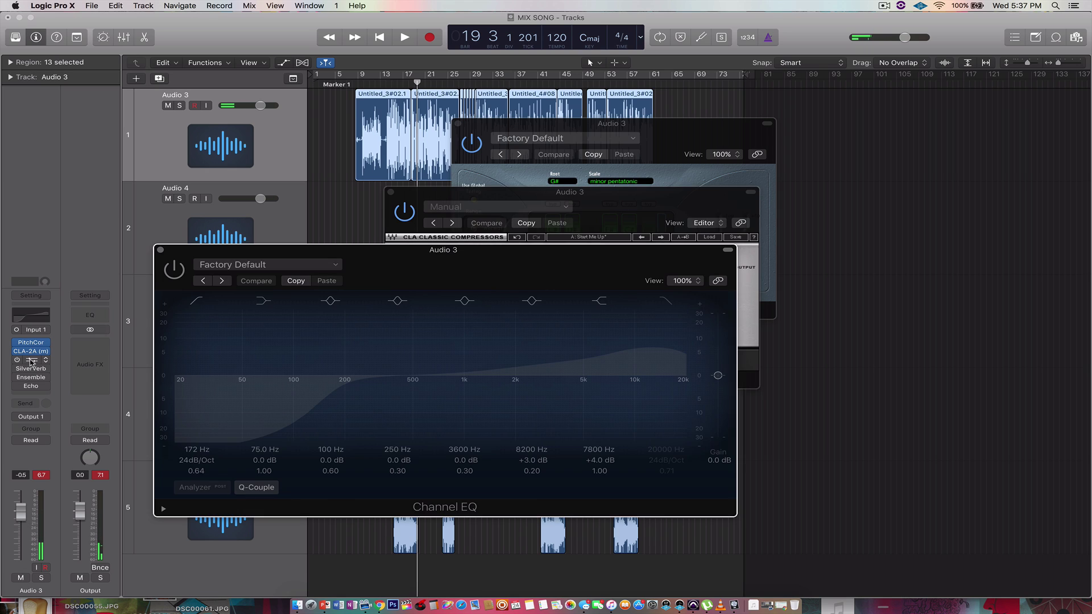
click(175, 269)
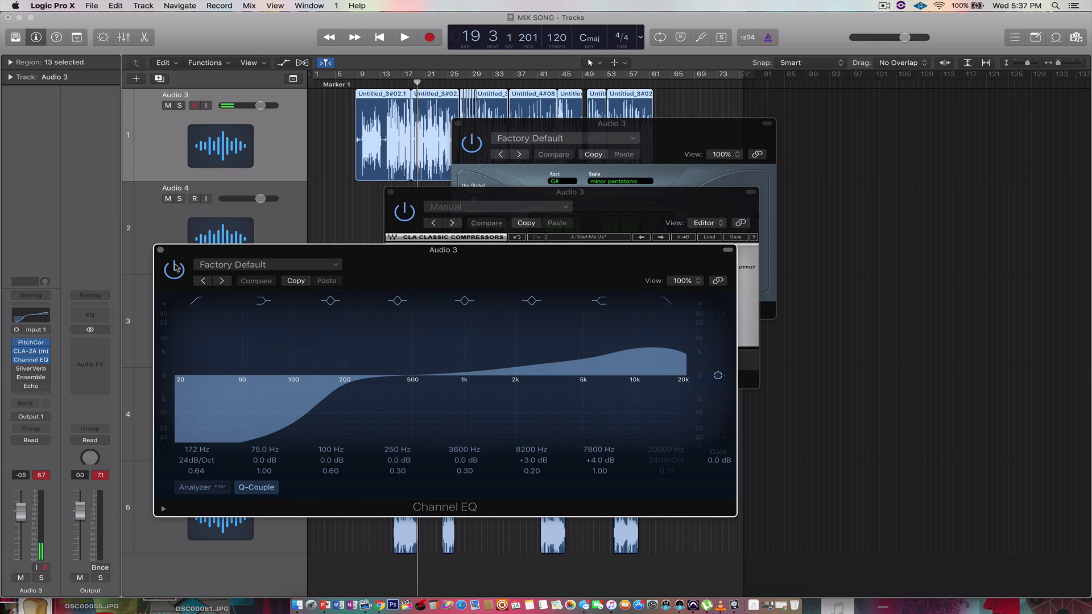
key(space)
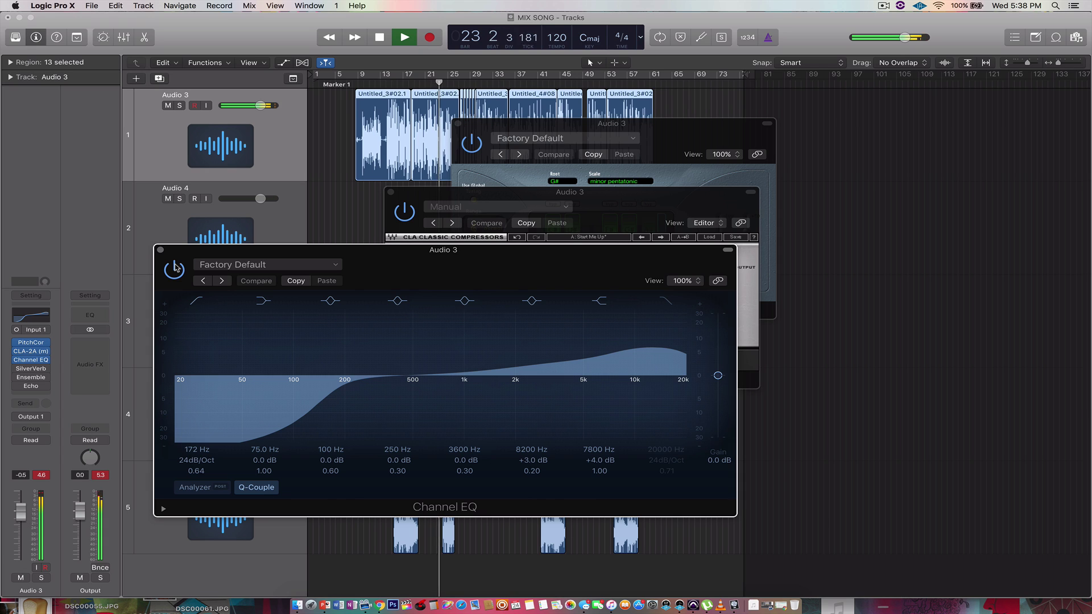
key(space)
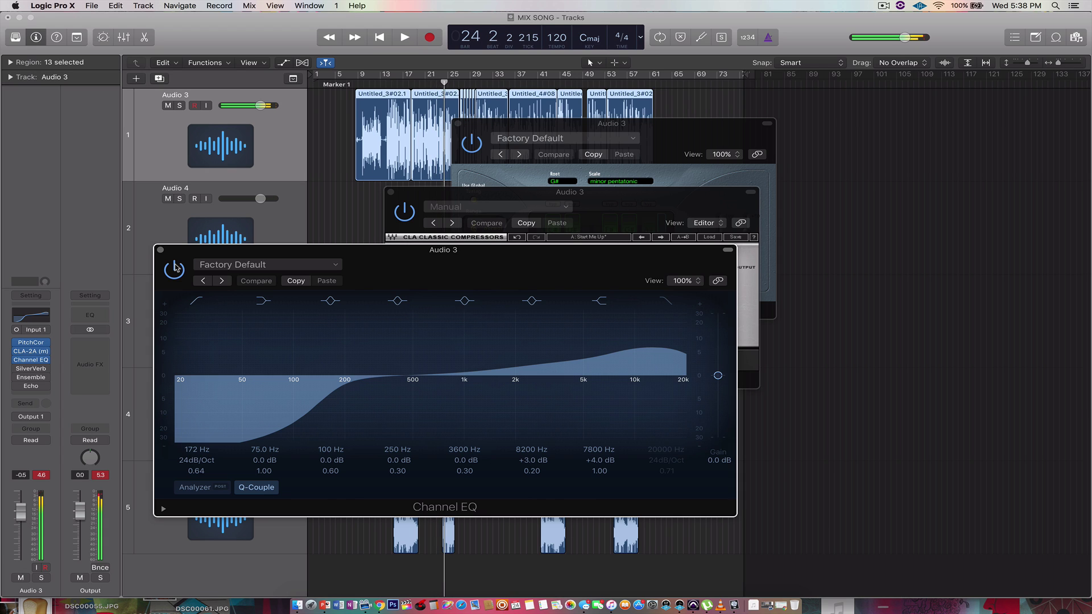
mouse_move(20, 369)
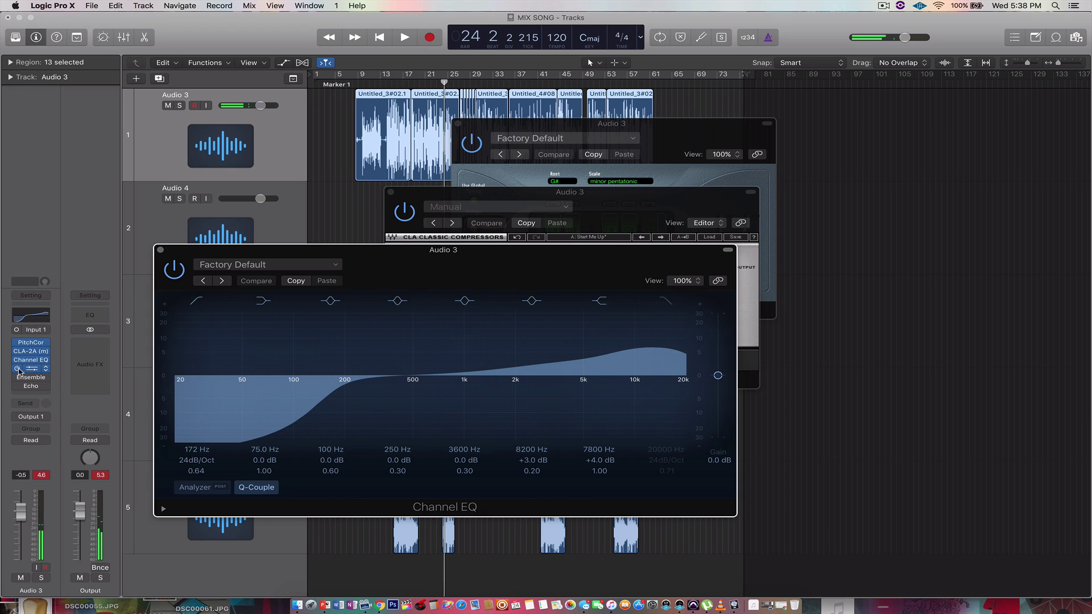
- Open Audio 3's SilverVerb settings and briefly play the vocal with reverb
click(28, 369)
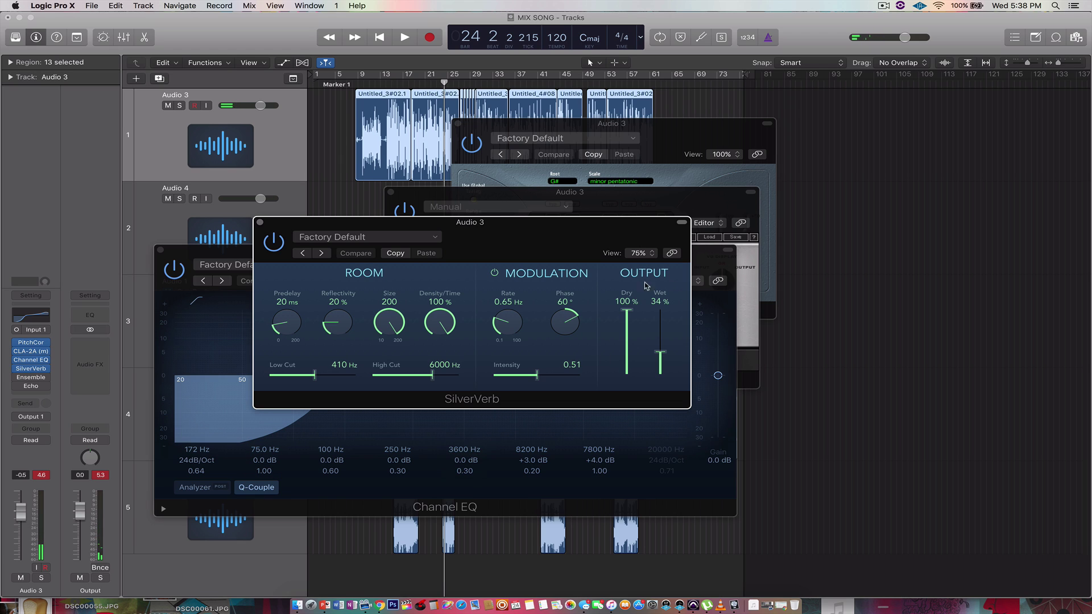
key(space)
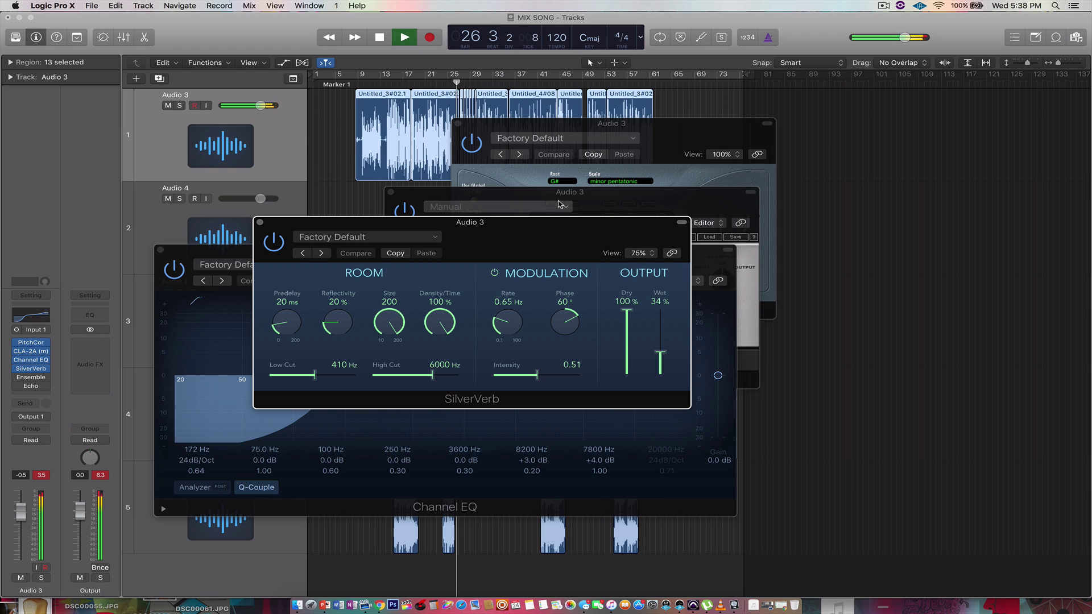
key(space)
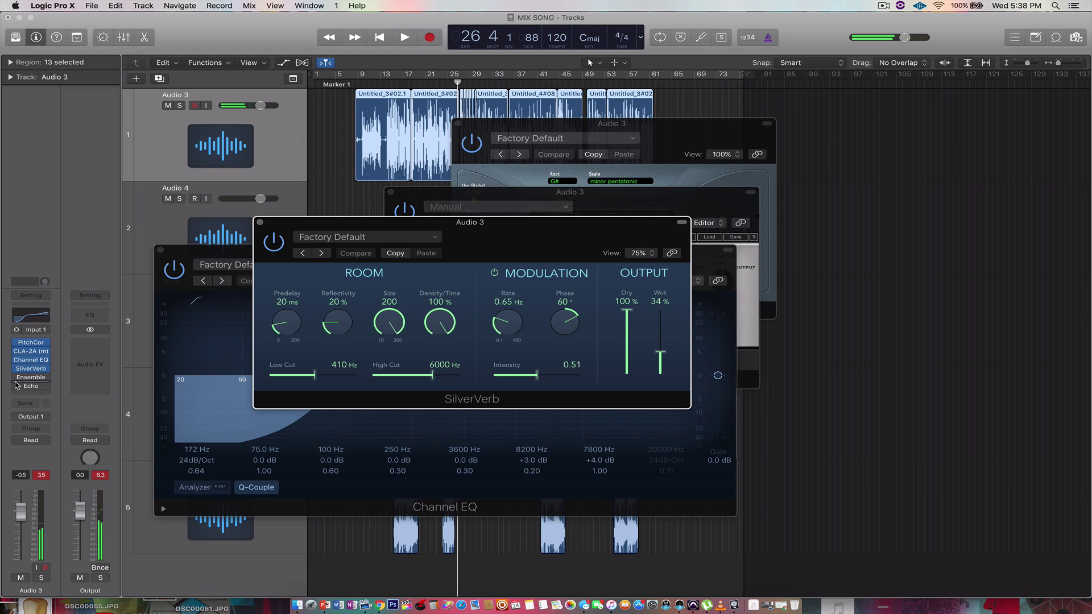
- View and close Ensemble, play from bar 14, and open the Echo settings (1/8, 64% feedback)
mouse_move(16, 381)
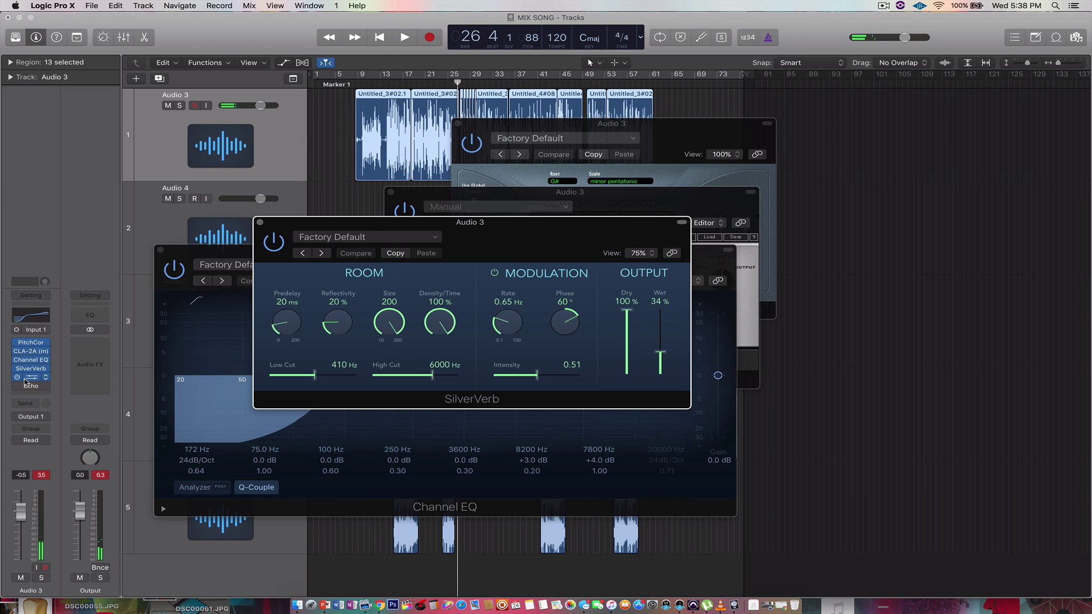
click(29, 377)
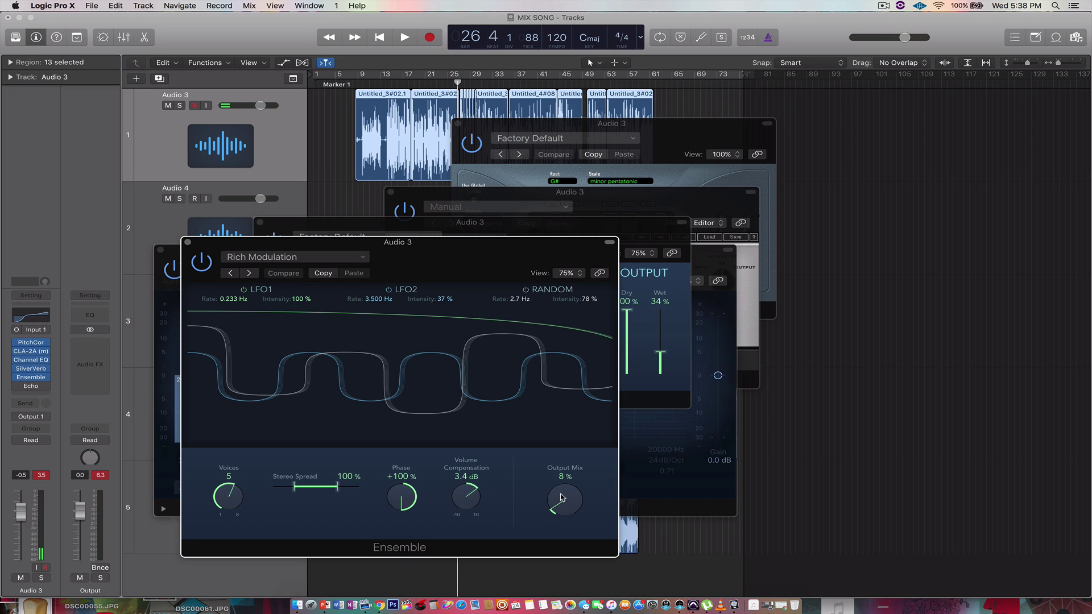
click(188, 243)
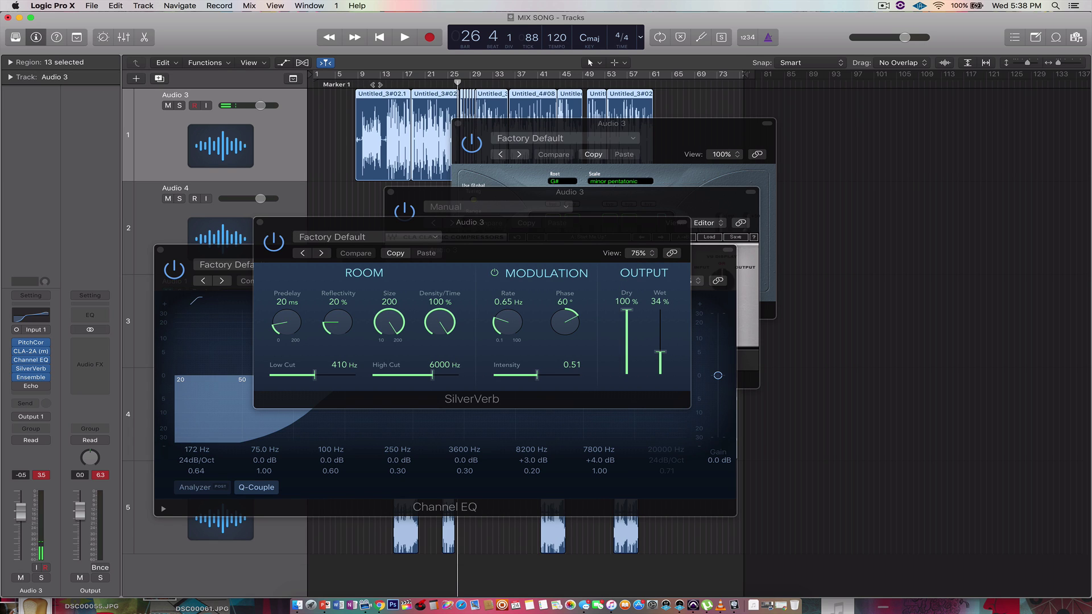
click(385, 75)
key(space)
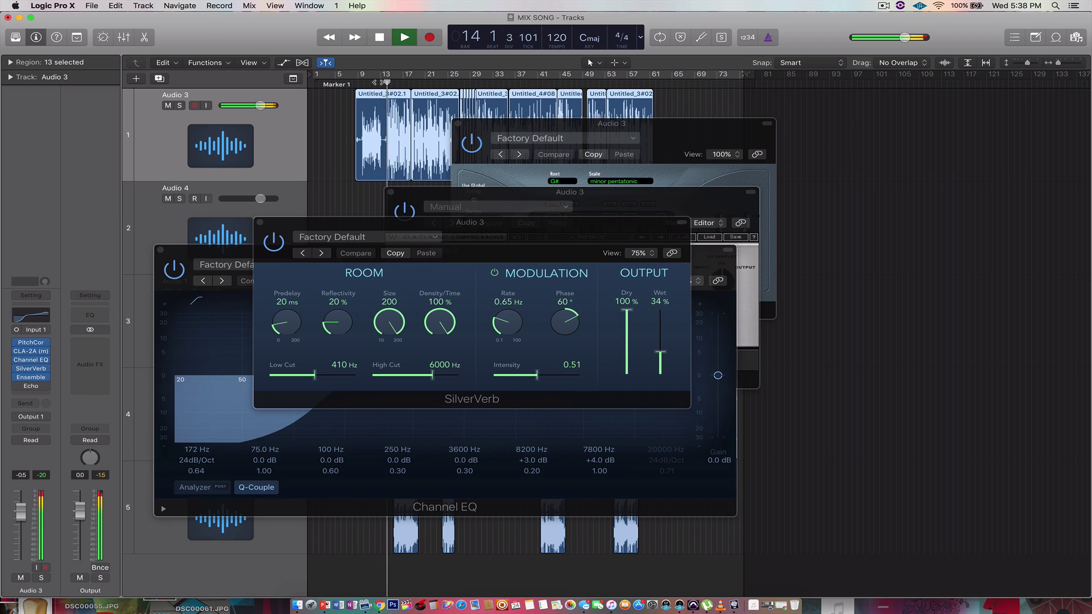
click(33, 387)
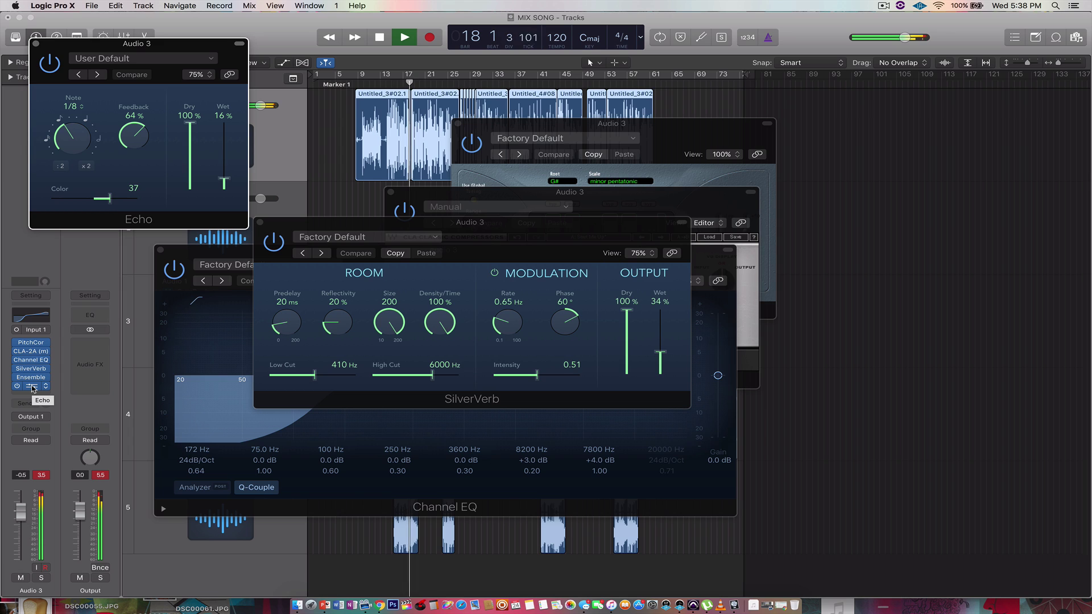
key(space)
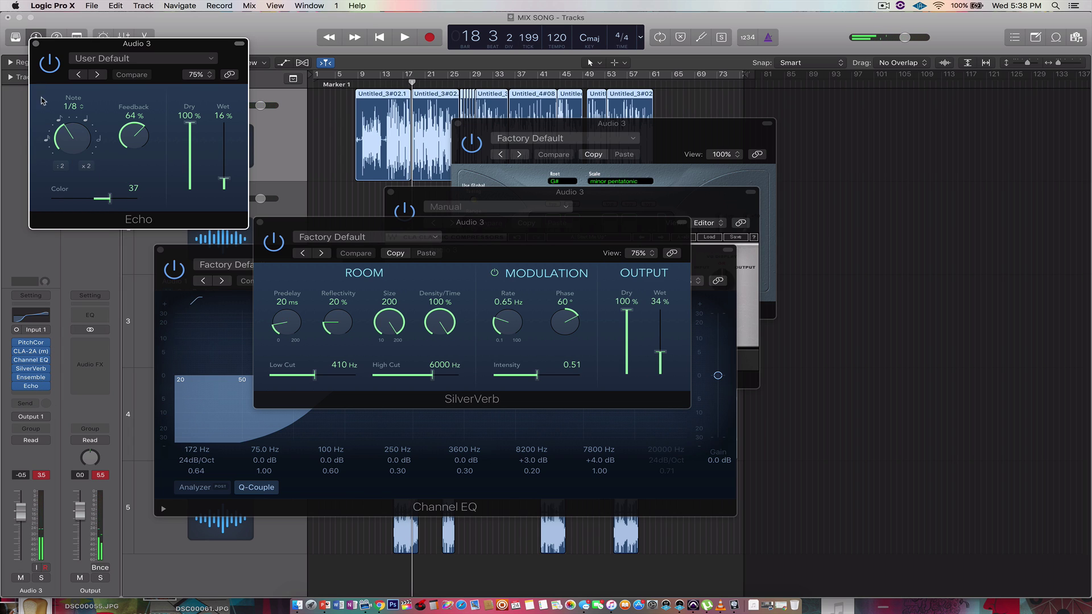
- Close the Echo, SilverVerb, CLA, Pitch Correction and Channel EQ windows, then select Audio 4
click(35, 44)
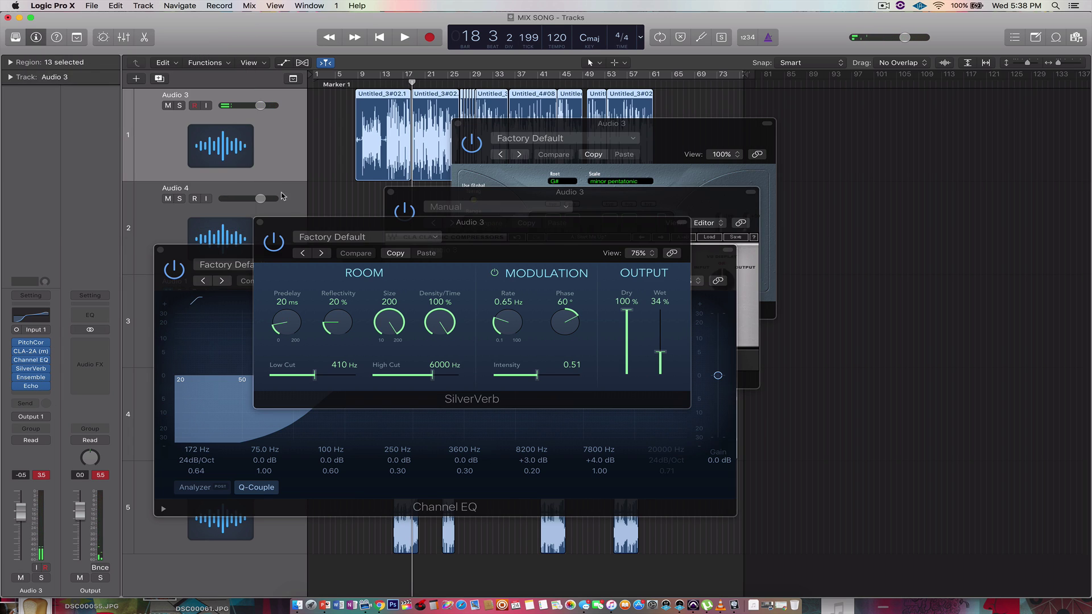
click(260, 222)
click(390, 193)
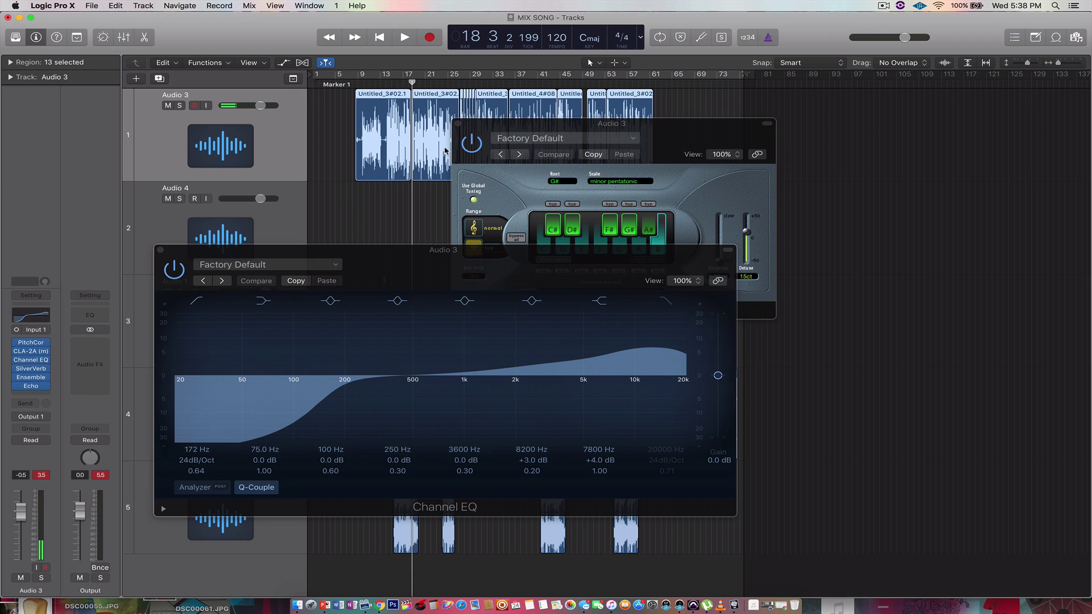
click(458, 124)
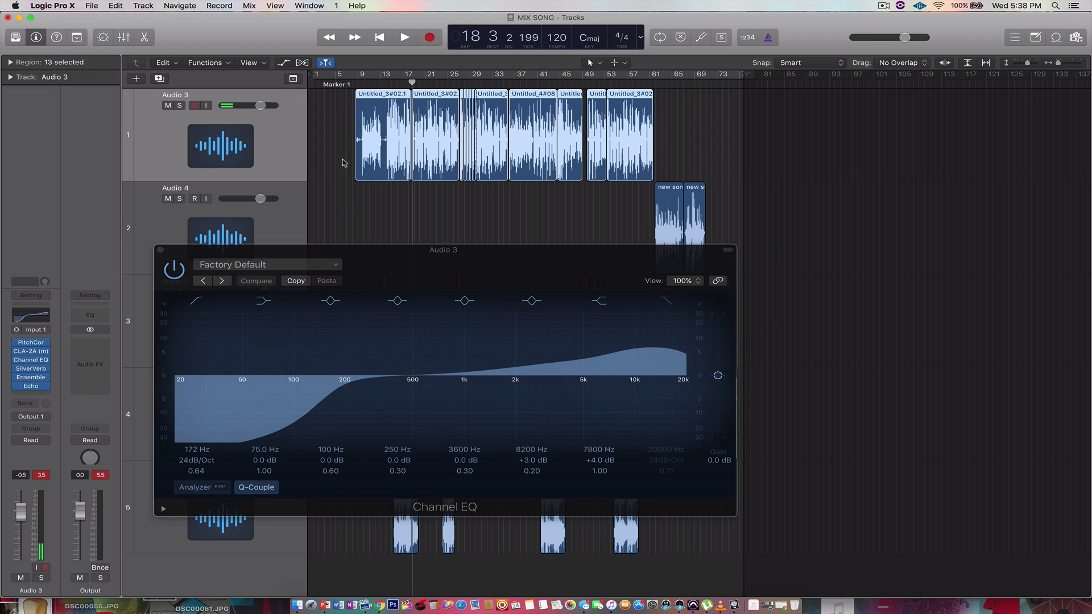
click(161, 251)
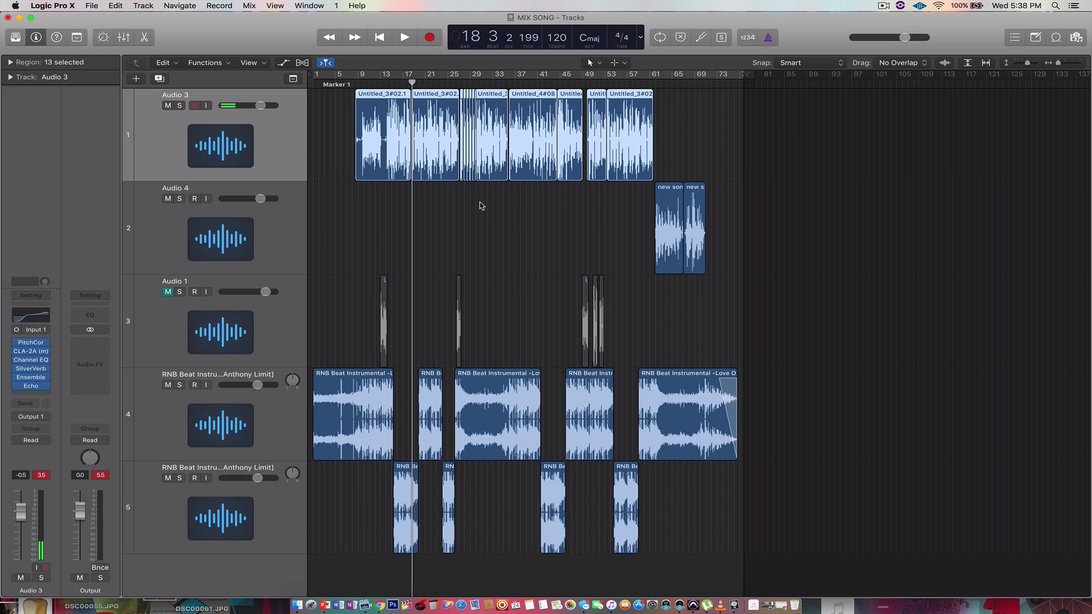
click(299, 215)
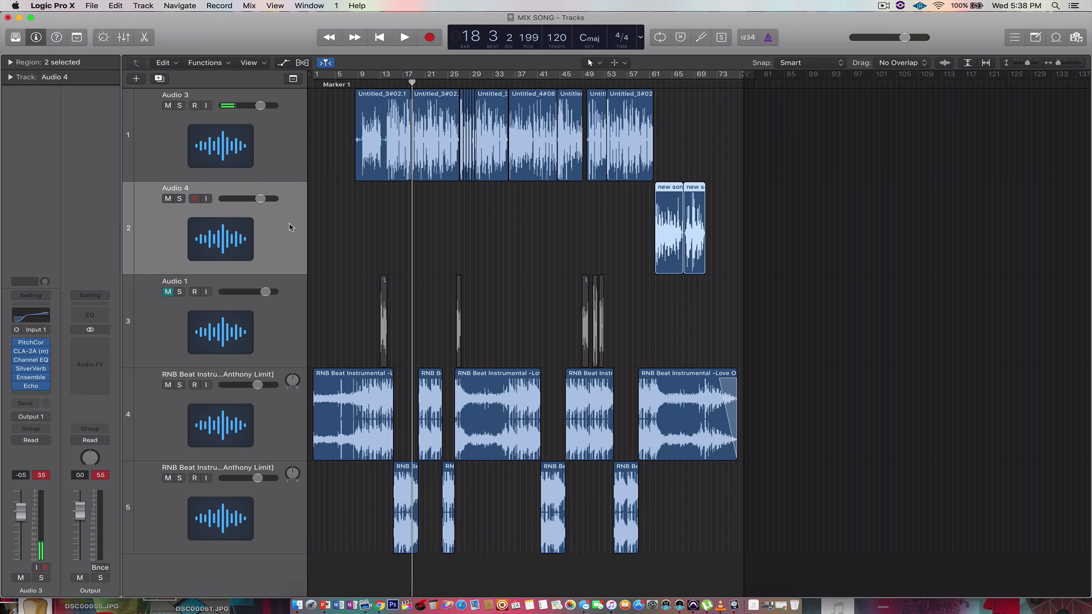
- Insert AutoFilter (Frequency Monster) after Echo on Audio 4, play from bar 61, then close it
click(660, 76)
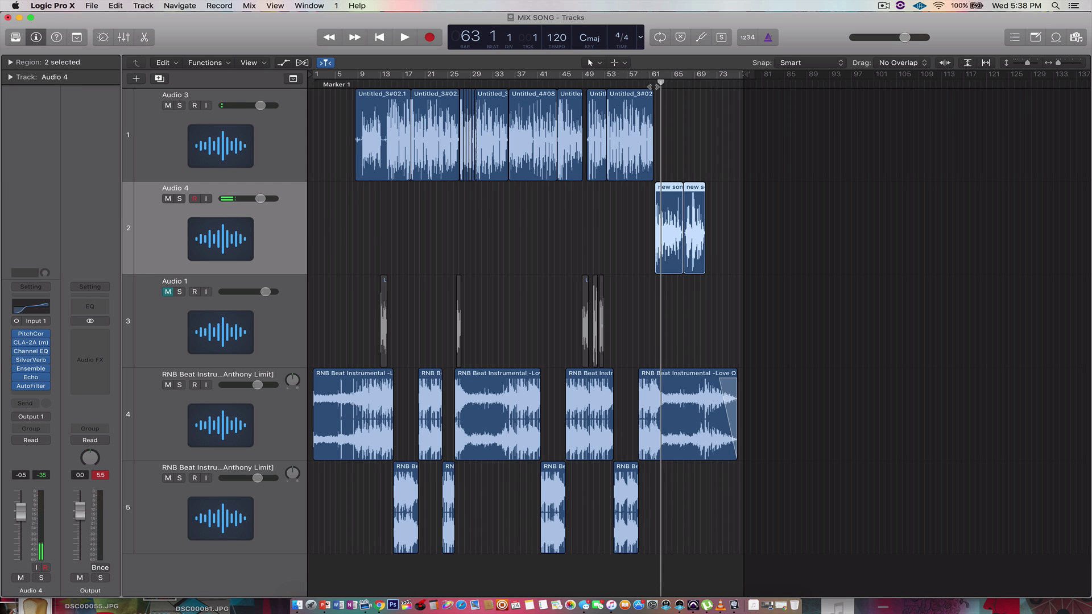
click(35, 388)
click(495, 214)
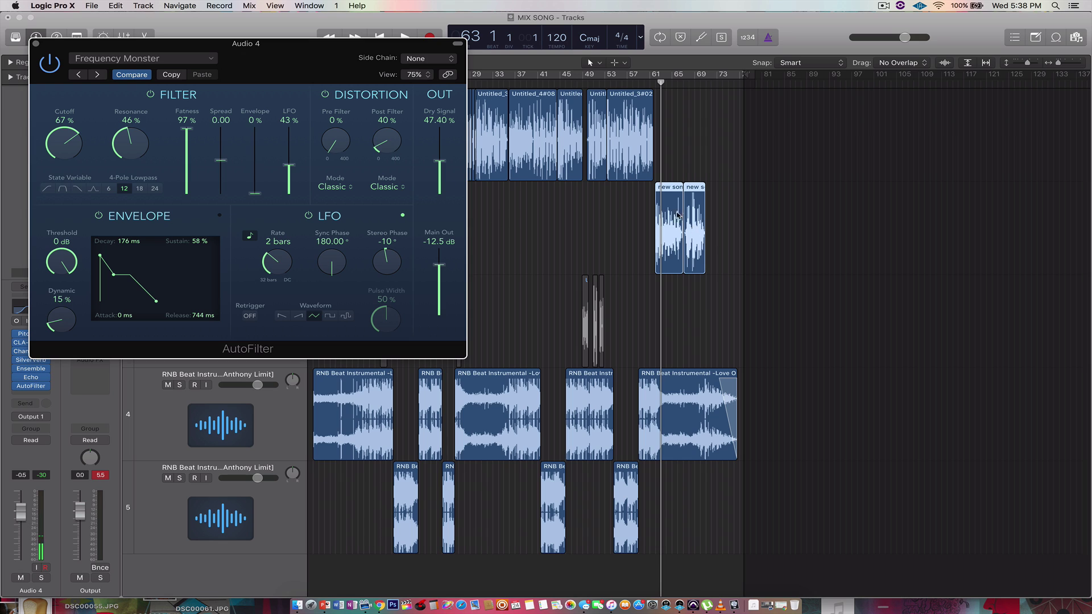
click(649, 82)
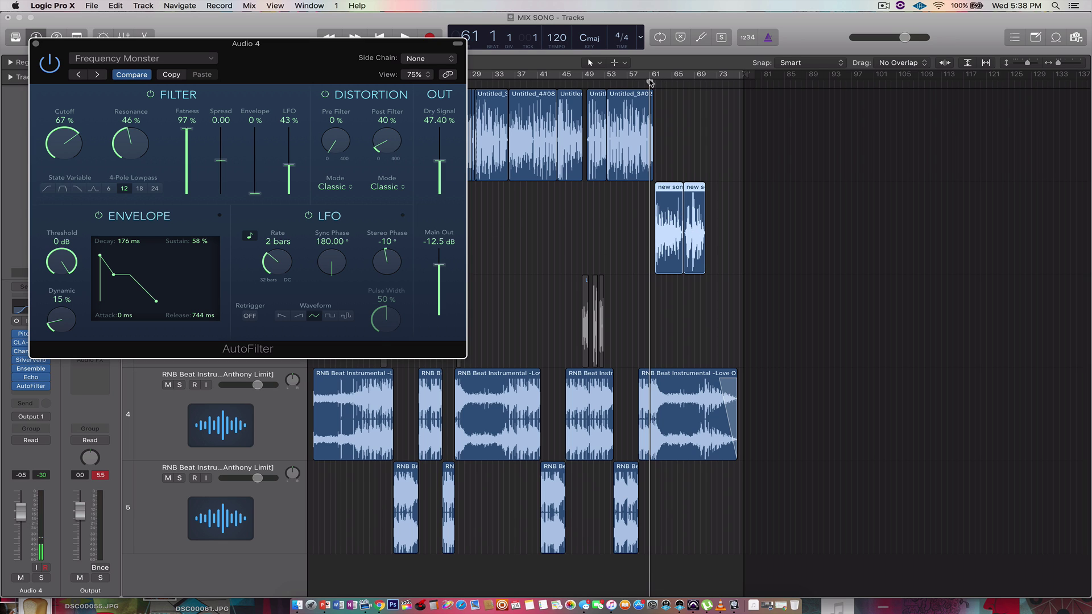
key(space)
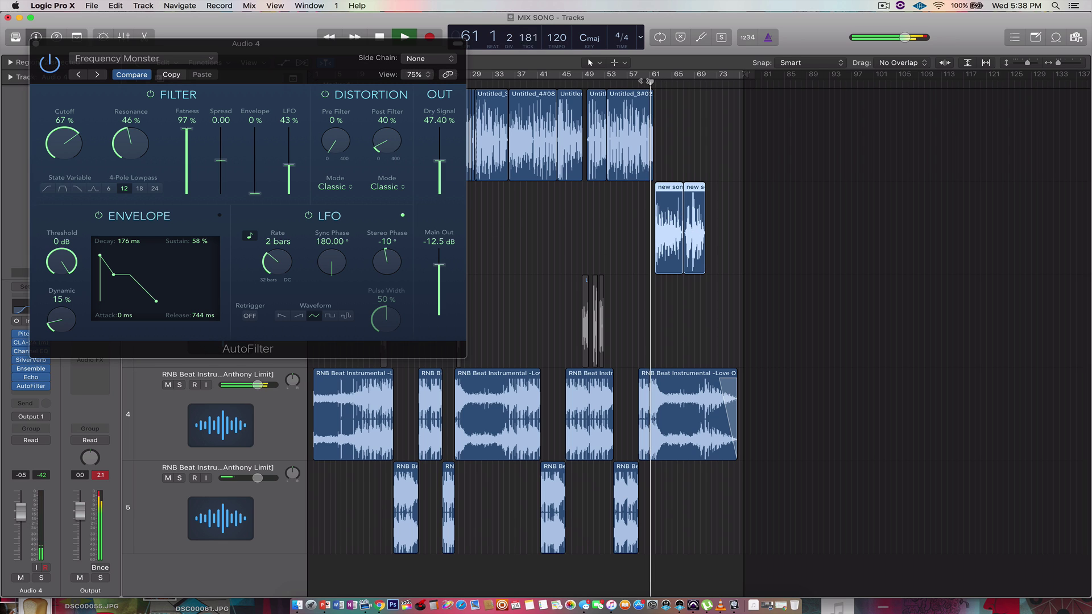
click(35, 45)
- Stop playback, unmute Audio 1, and zoom out to show bars 1–85
key(space)
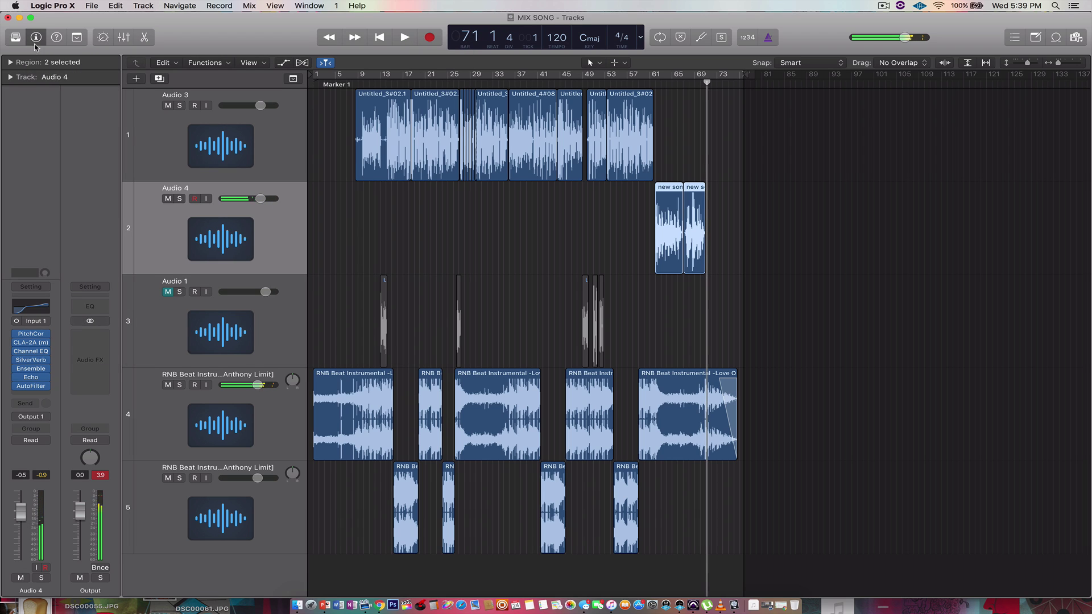
click(167, 292)
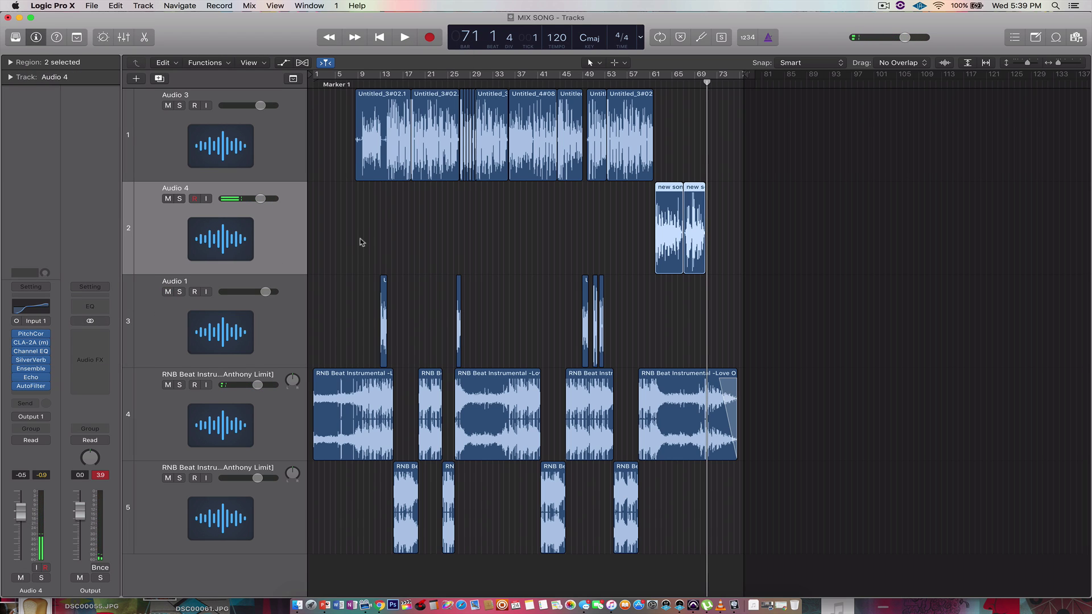
key(super+Right)
key(super+Right)
key(super+Right)
key(super+Right)
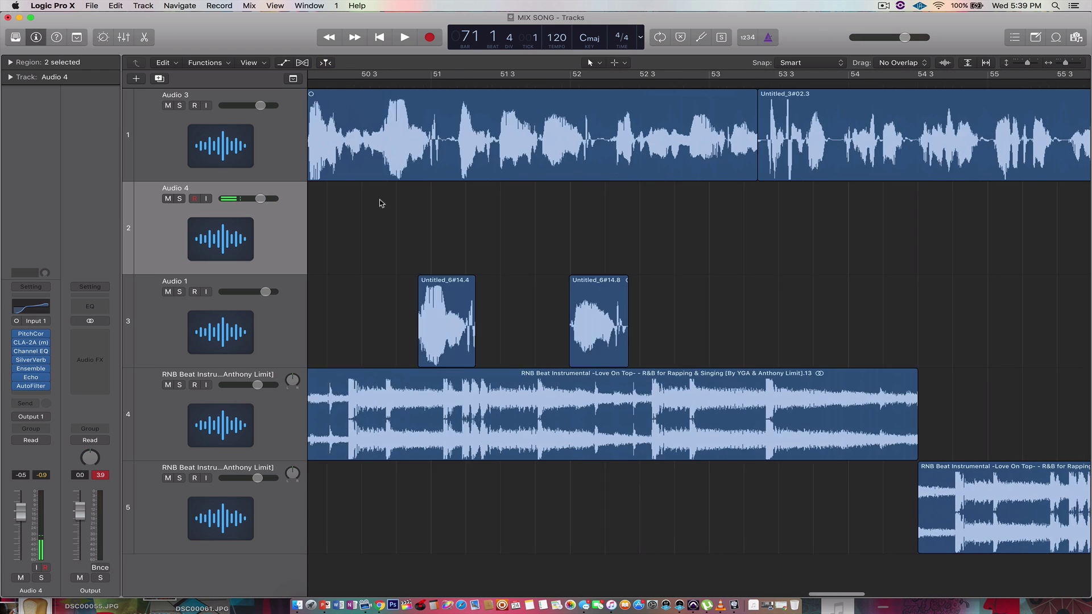
key(super+Left)
key(super+Left)
key(super+Left)
key(super+Left)
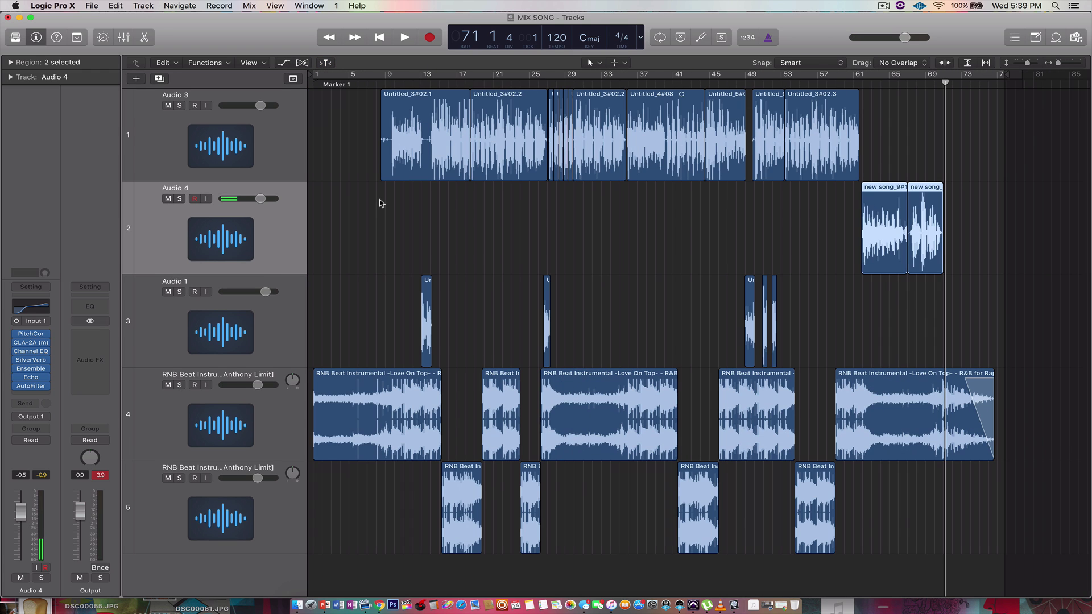
- Move the playhead to bar 12 and select the Audio 1 vocal track
click(411, 86)
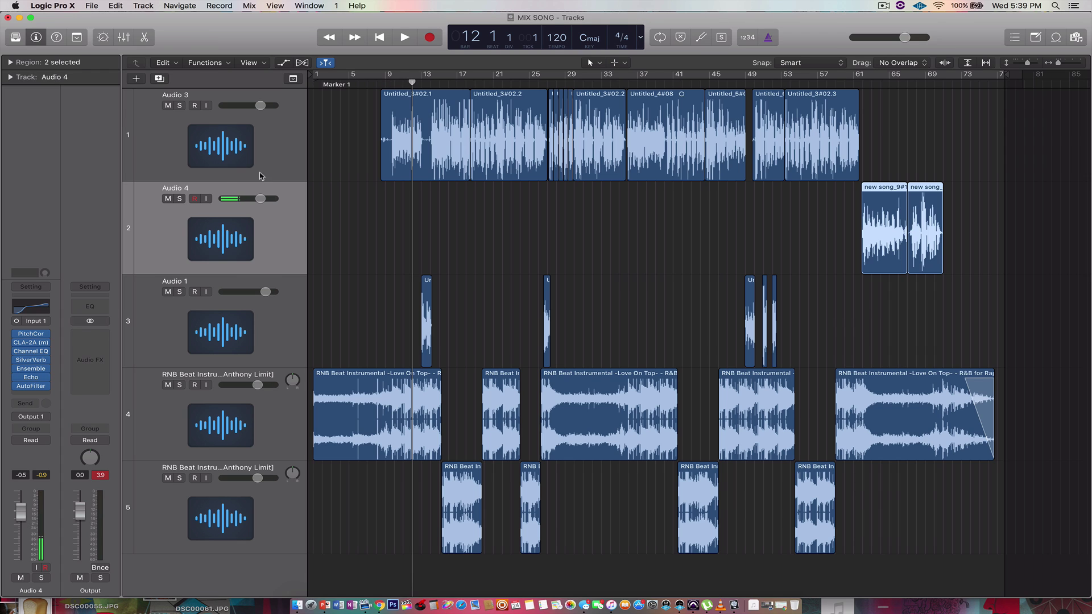
click(259, 151)
click(167, 334)
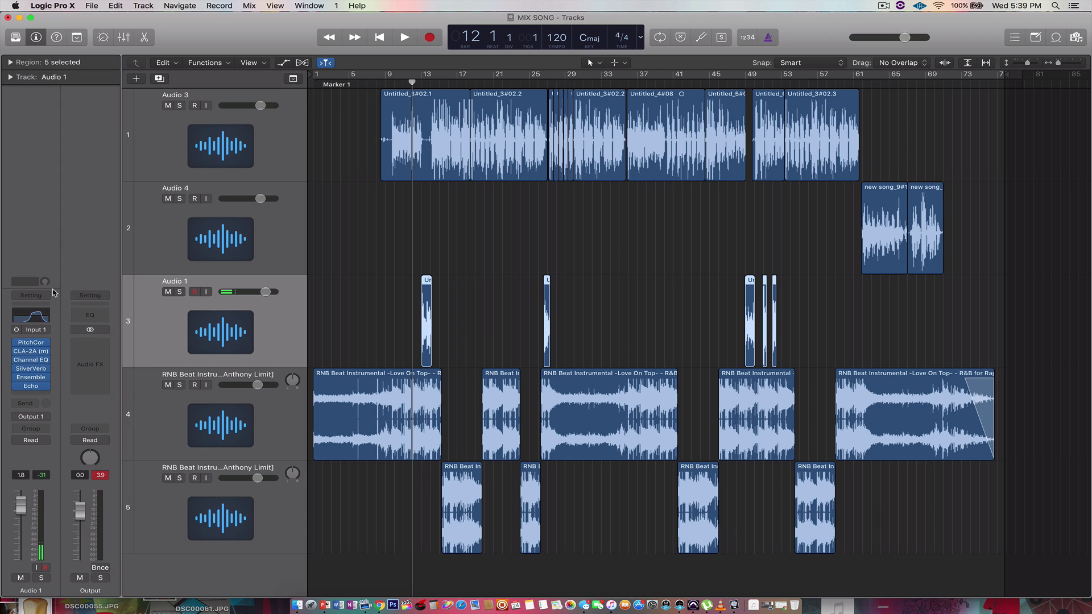
- Inspect Audio 1's Channel EQ, play from bar 48 to about 54, then select the RNB Beat track
click(35, 316)
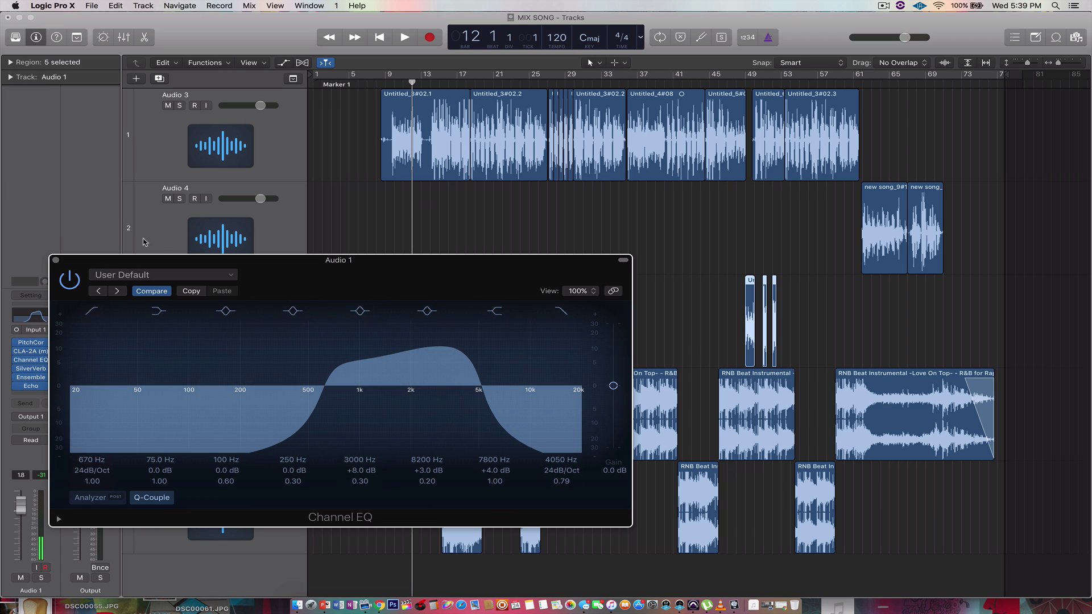
click(56, 260)
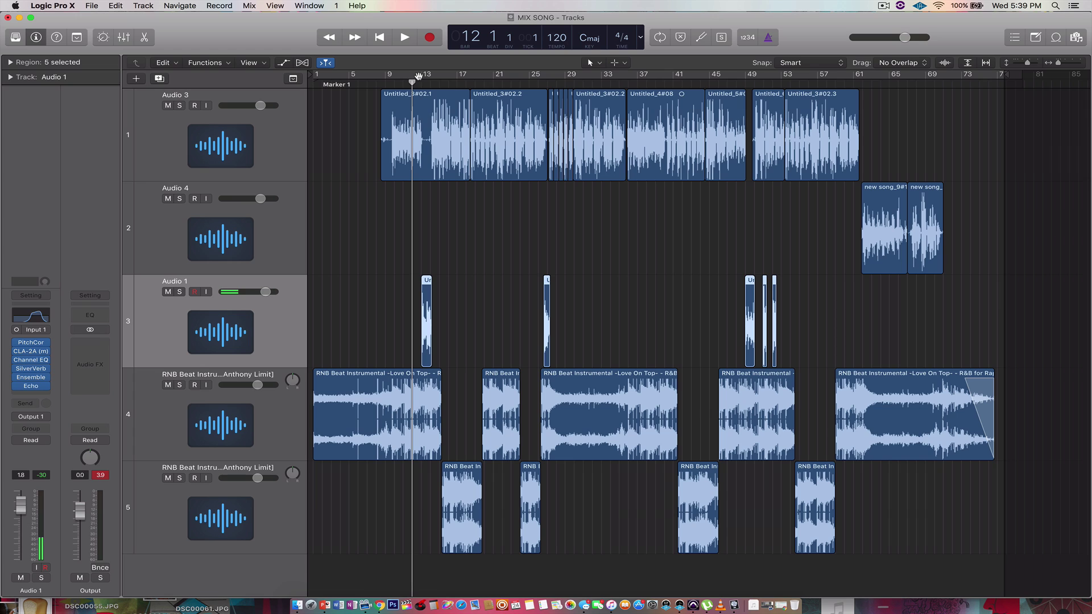
click(736, 80)
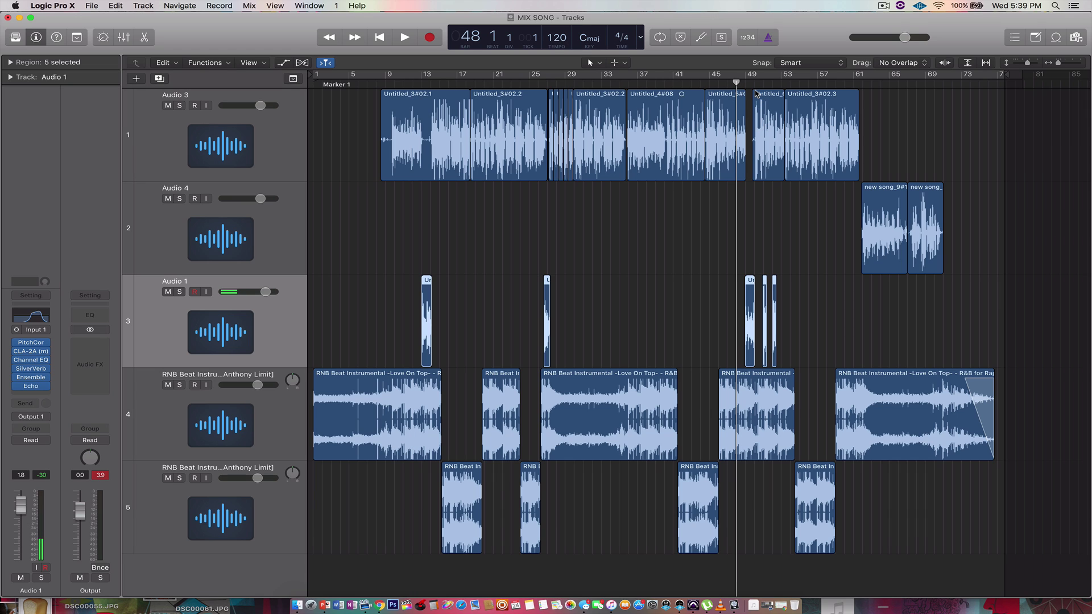
key(space)
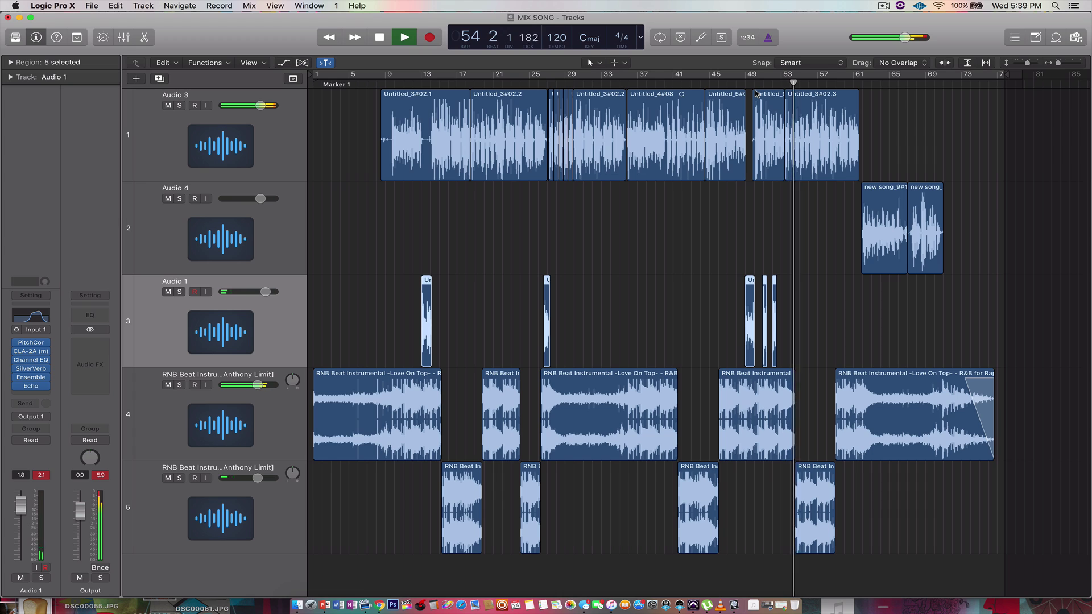
key(space)
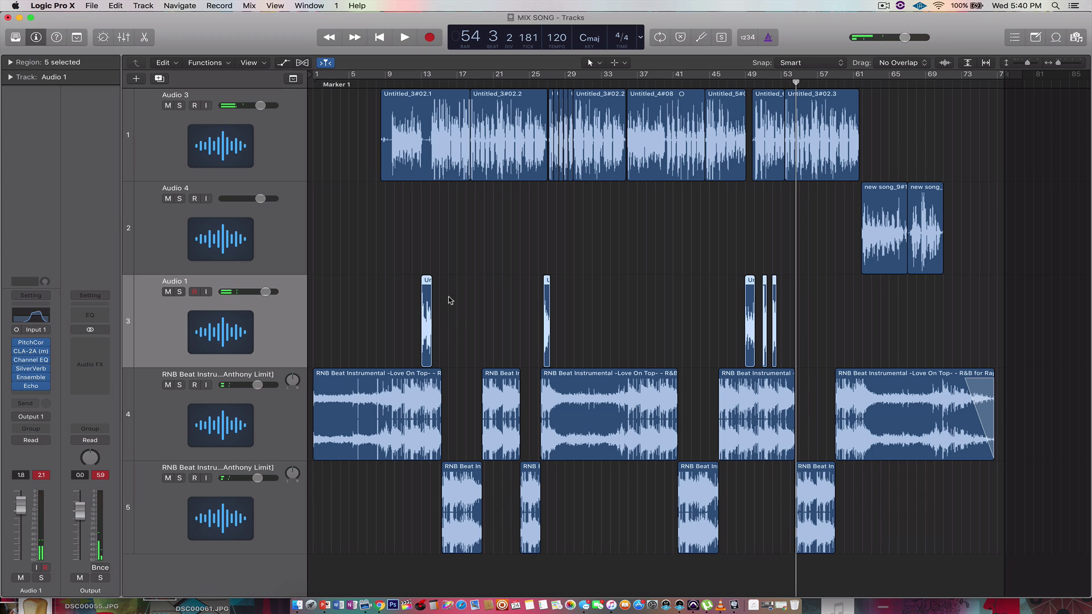
click(276, 509)
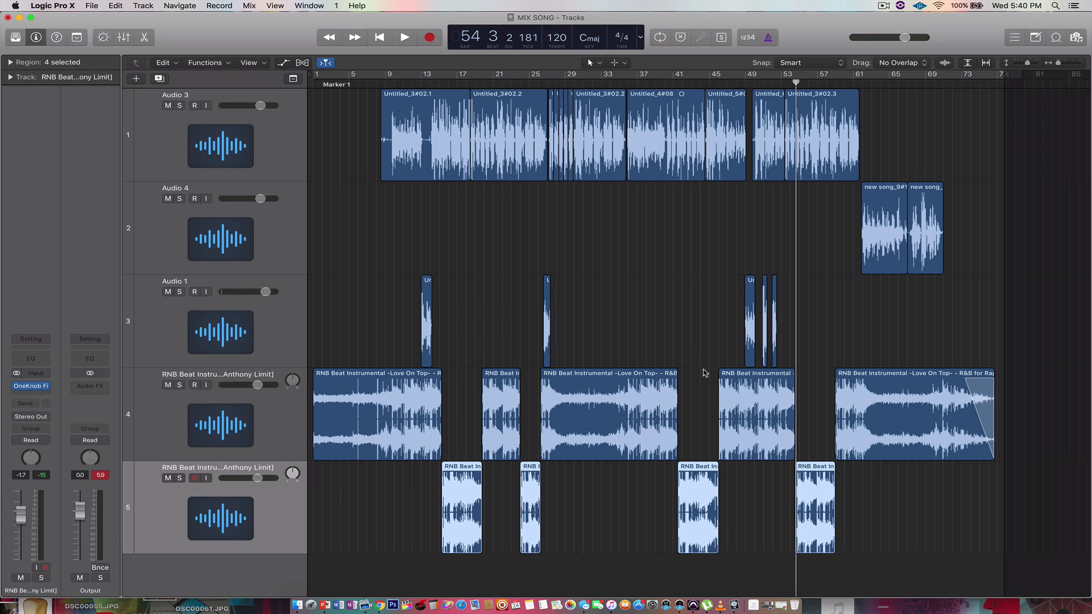
- Open the RNB Beat track's OneKnob Filter and audition playback from bar 14
click(30, 389)
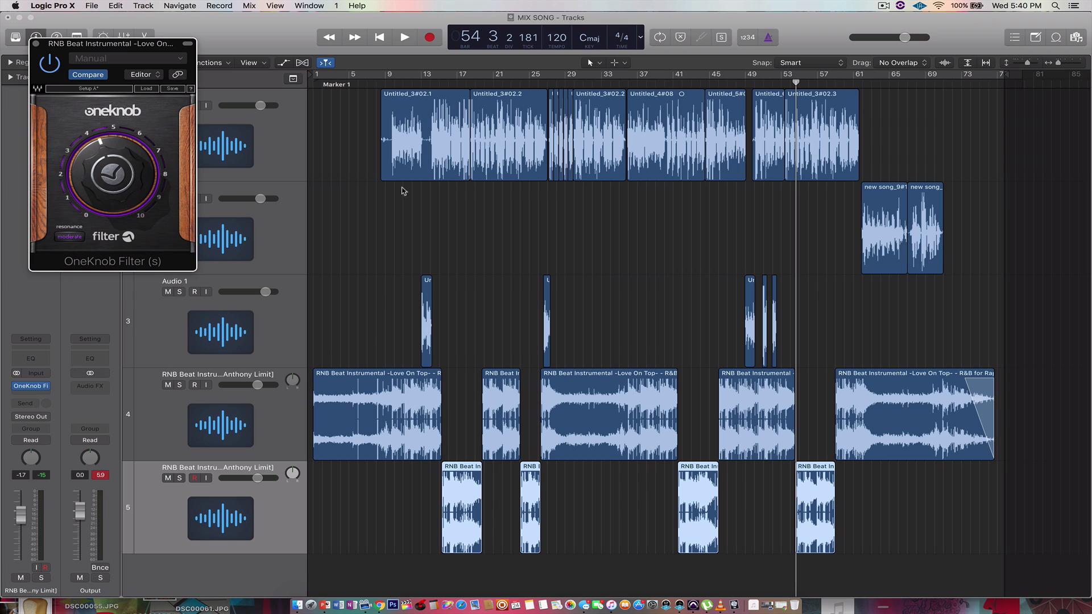
click(449, 84)
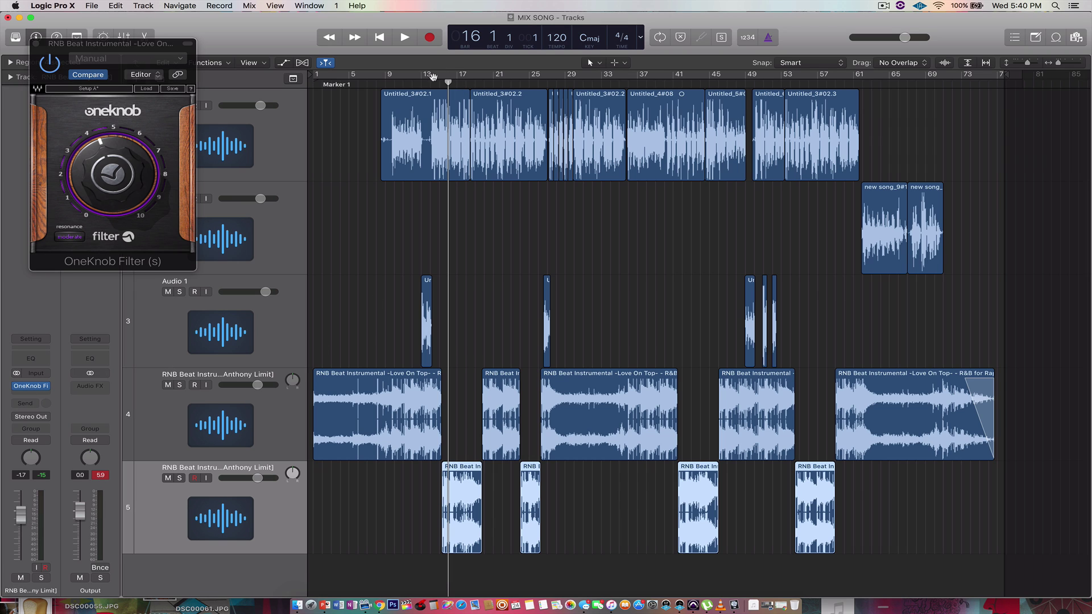
click(431, 79)
key(space)
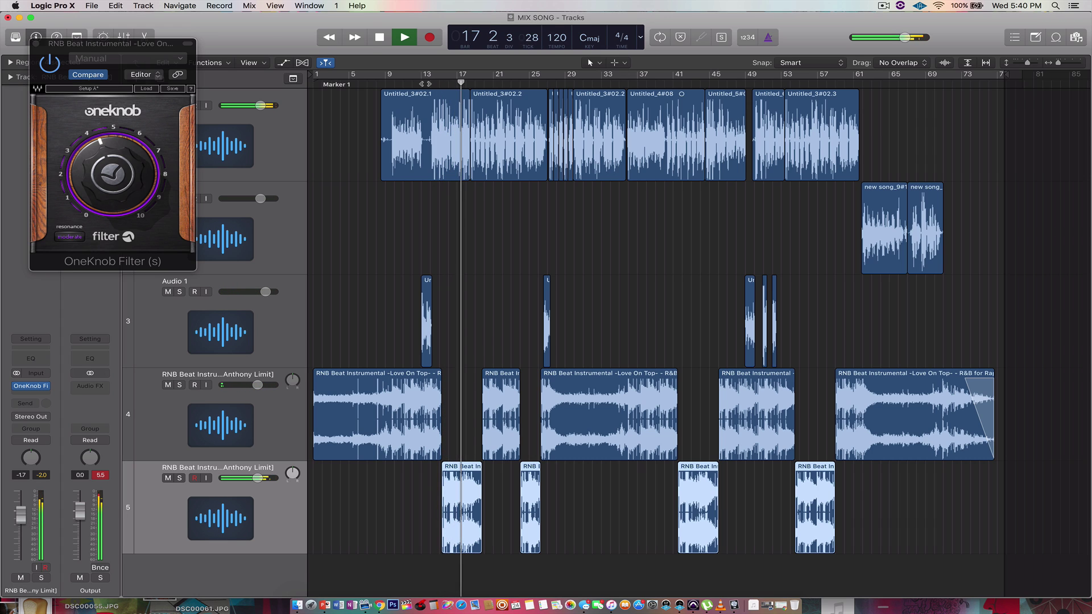
key(space)
- Audition the filtered beat near the song's end from bar 75, with Cycle left off
click(974, 75)
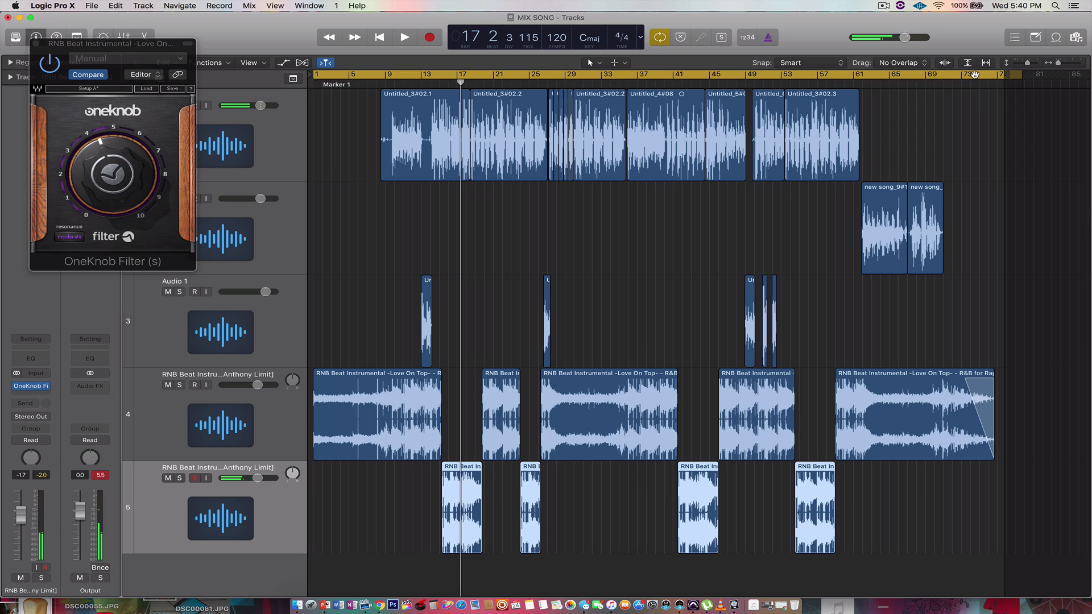
click(975, 75)
click(974, 83)
key(space)
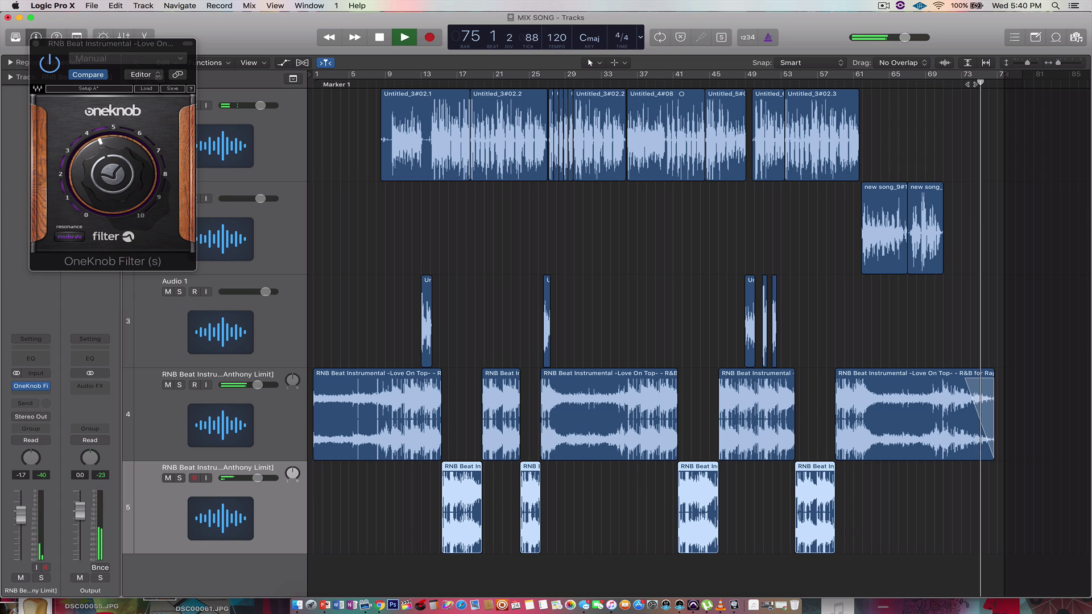
key(space)
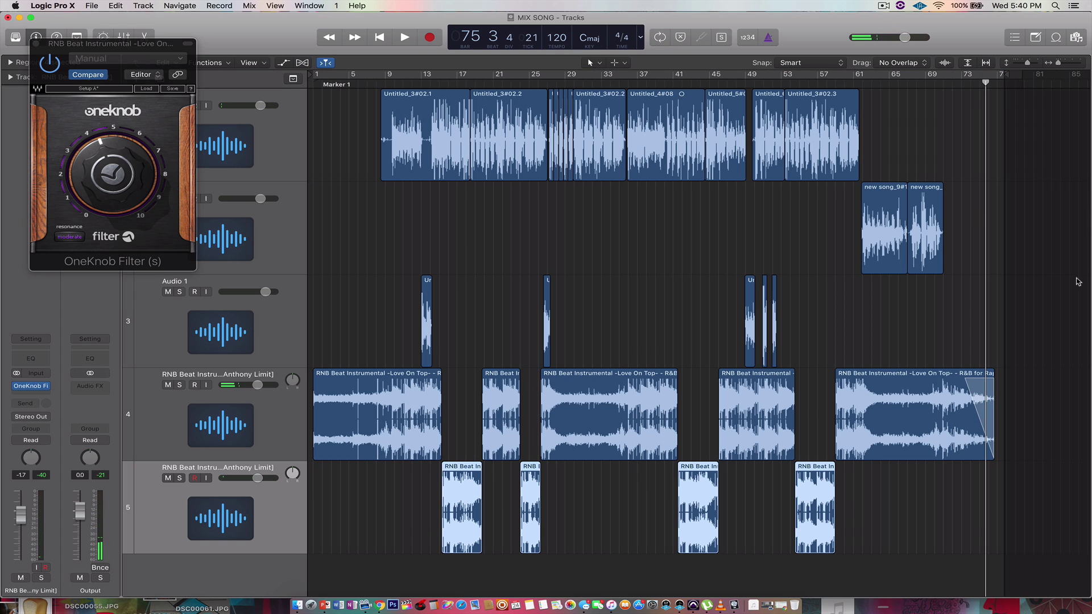
- Curve the end fade of the last track-4 region with the Fade Tool, then close the OneKnob Filter
click(617, 63)
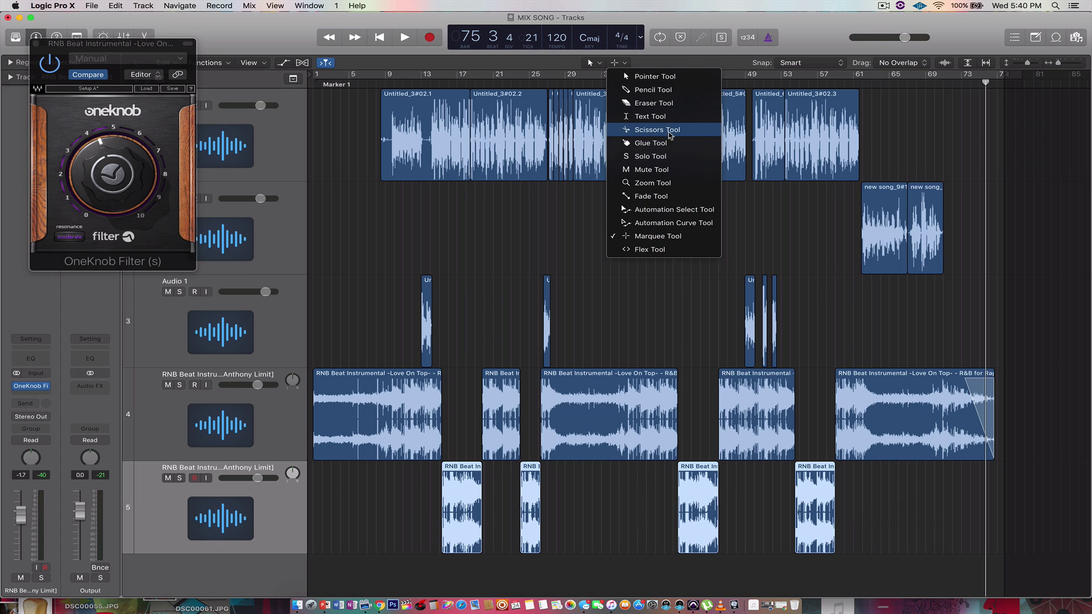
click(651, 196)
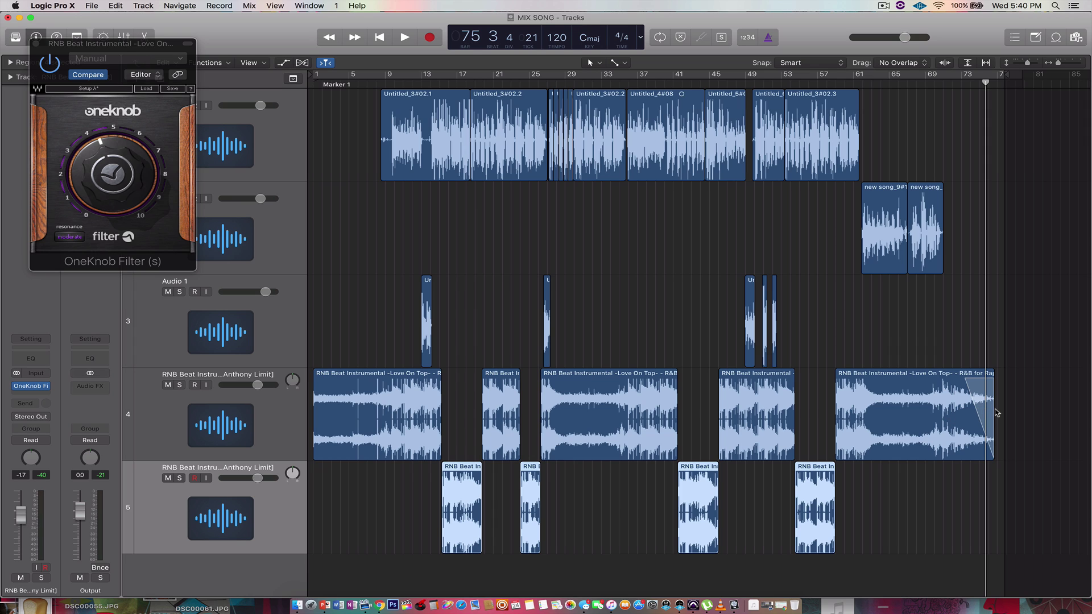
drag(985, 410, 993, 411)
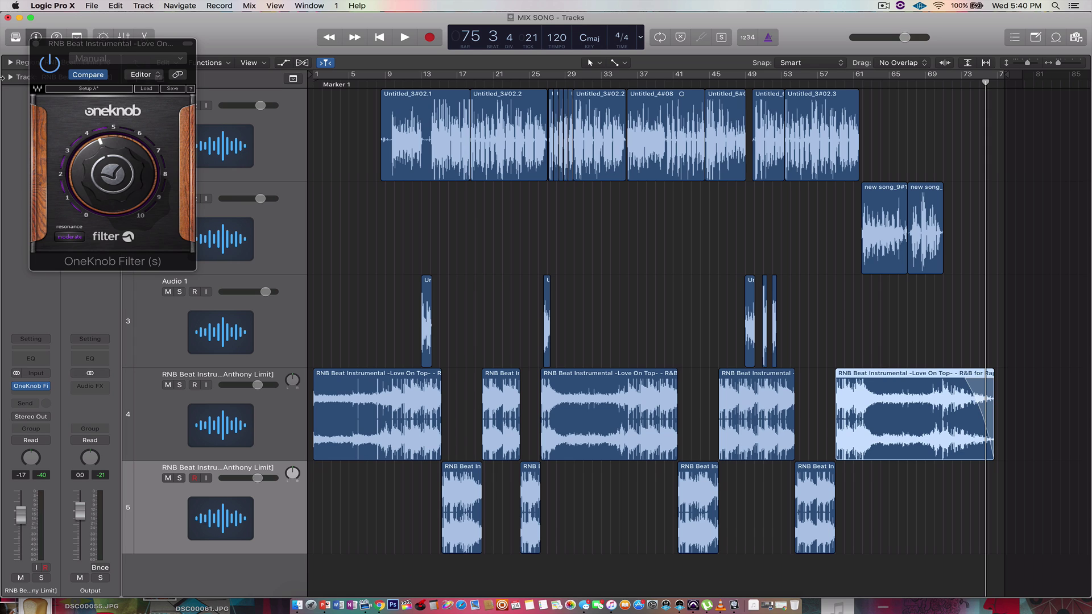
click(36, 44)
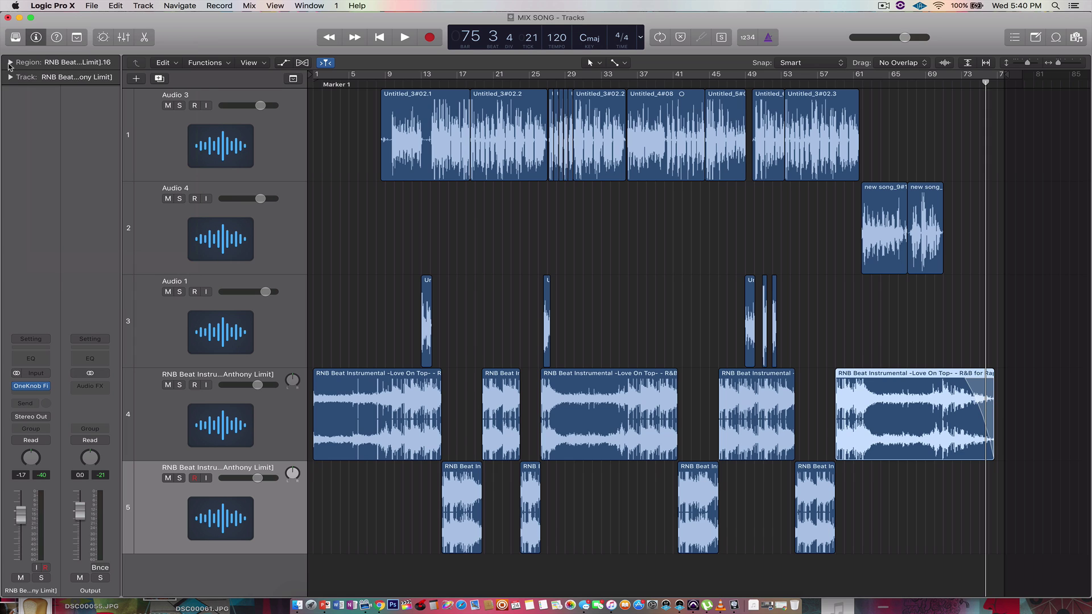
- Set the last track-4 region's Fade Out type to Slow Down in the Region inspector
click(10, 77)
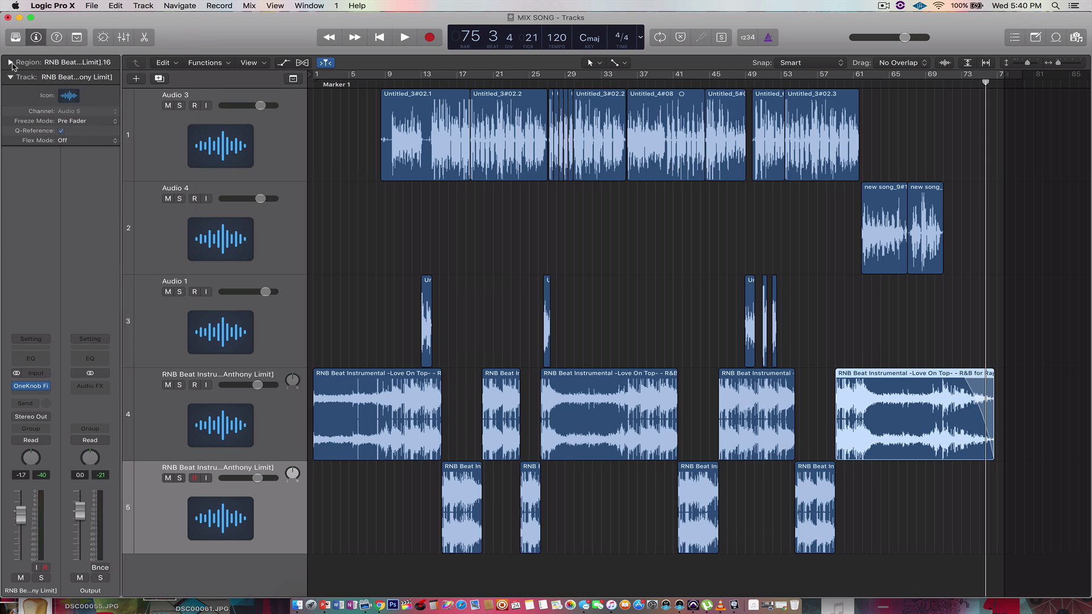
click(11, 62)
click(24, 181)
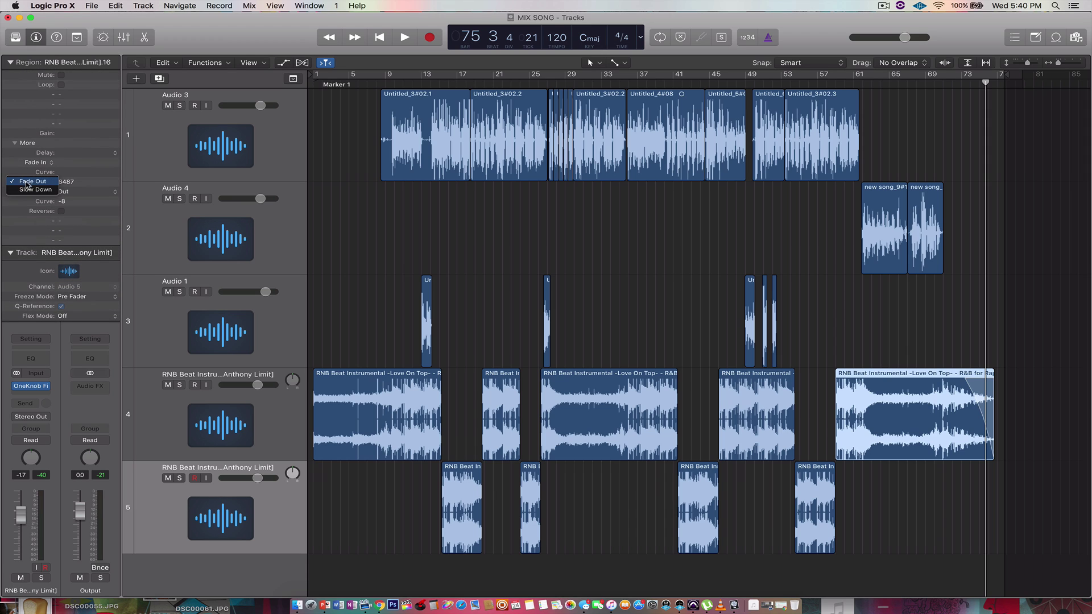
click(29, 191)
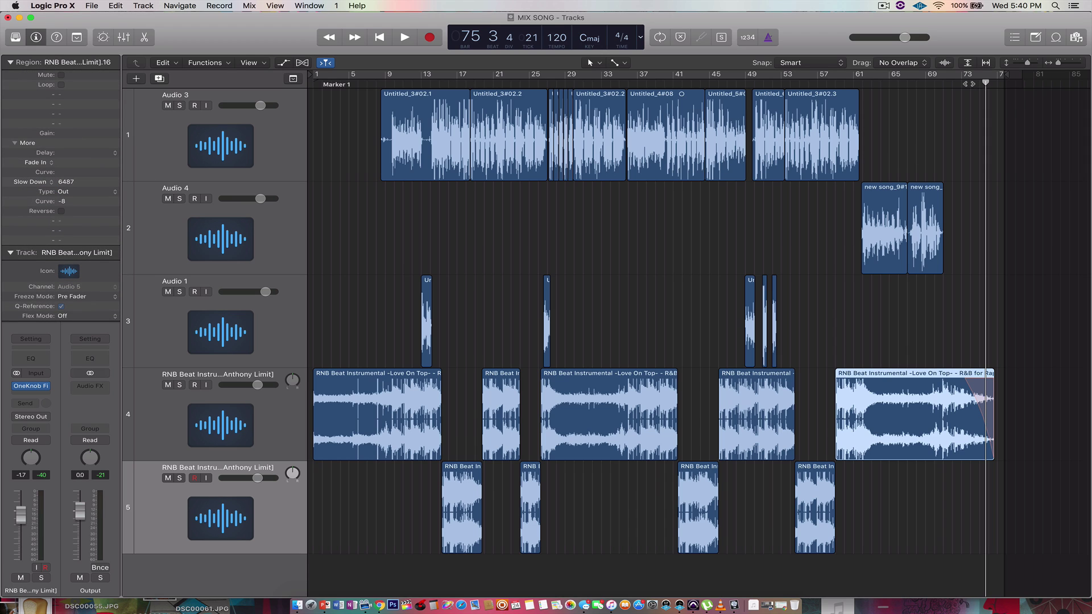
- Play the ending from bar 74 to hear the slow-down fade, jumping back to bar 72
click(969, 83)
key(space)
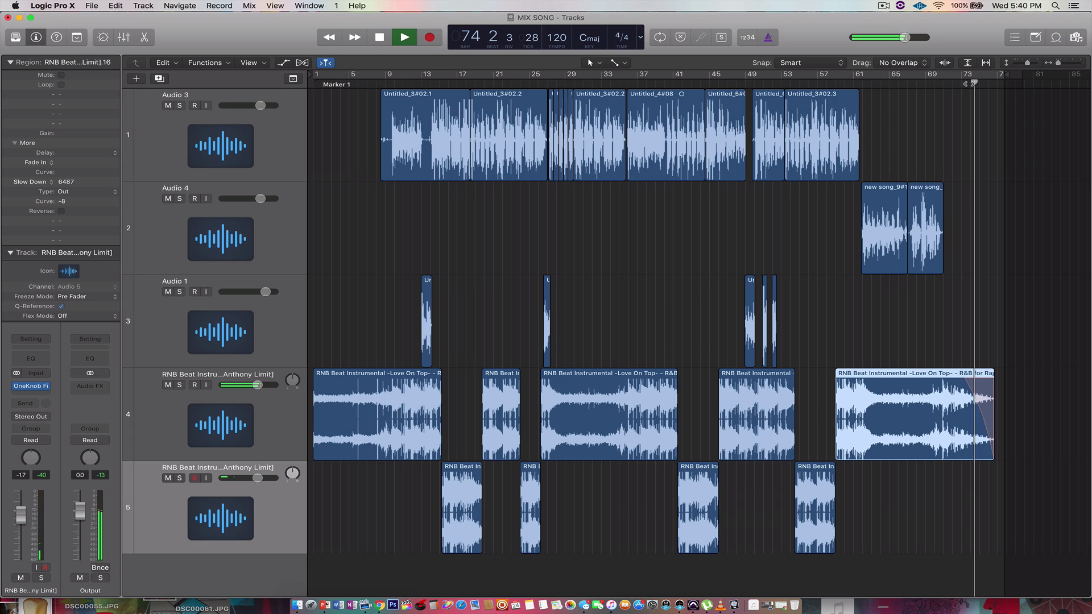
click(953, 85)
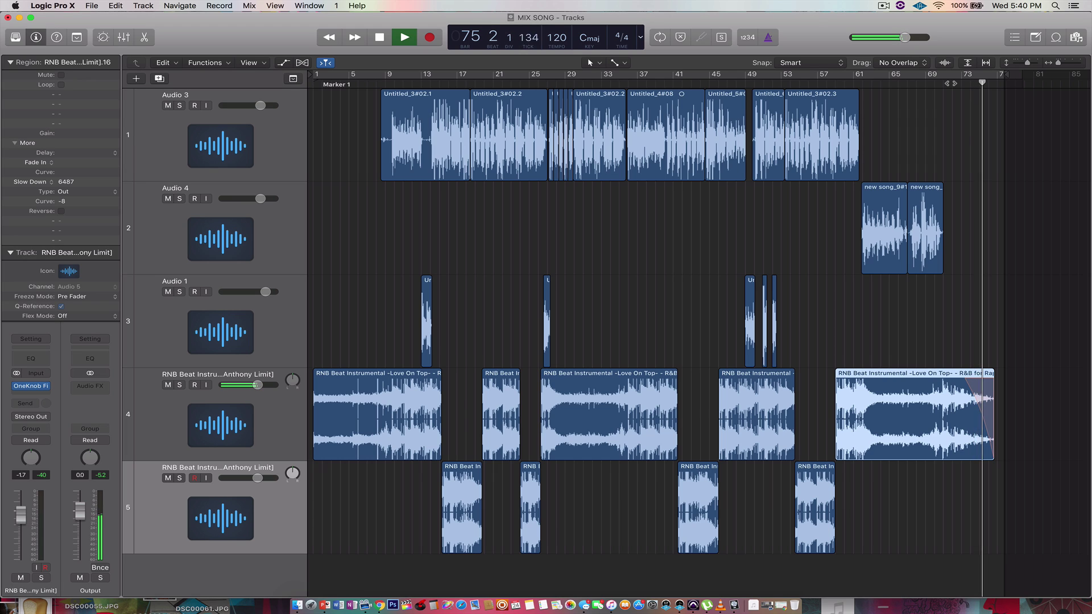
key(space)
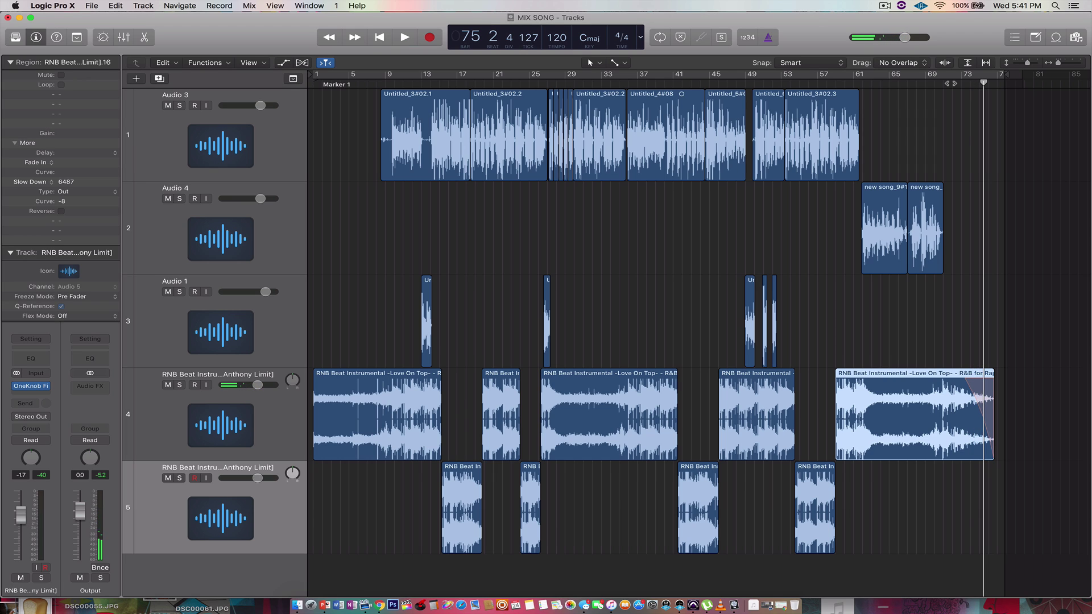